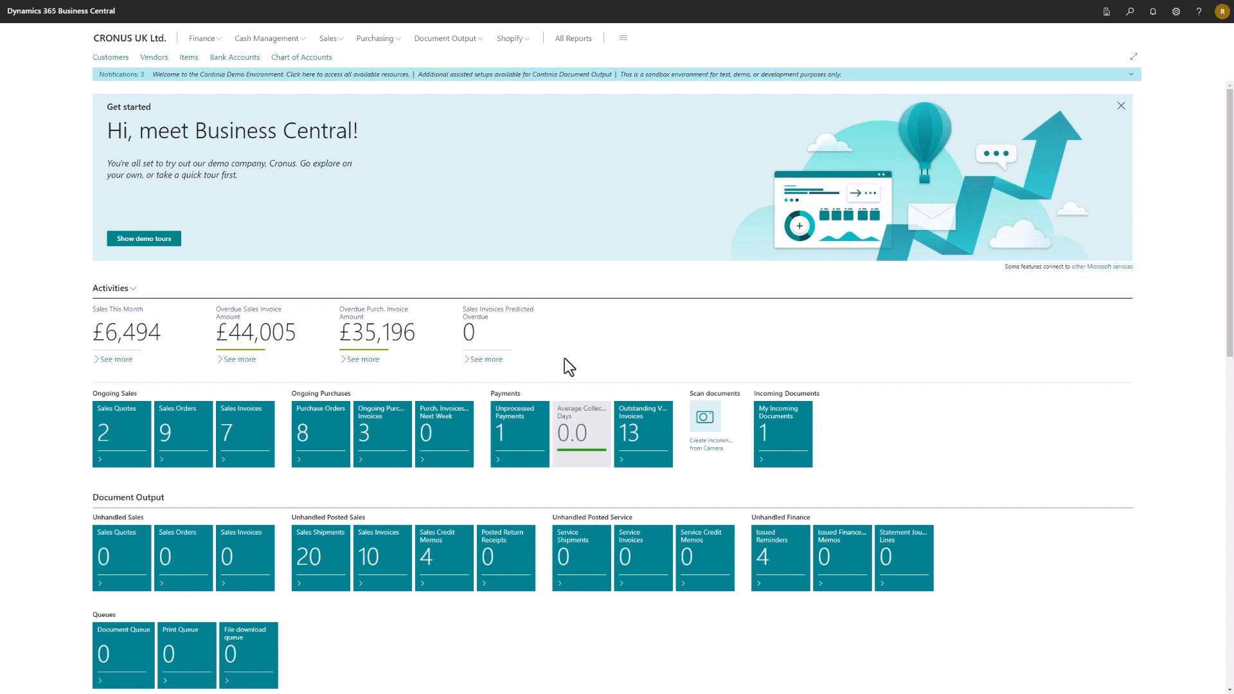
Step: Send all unhandled posted sales credit memos to the queue and open the Document Queue
left_click(436, 560)
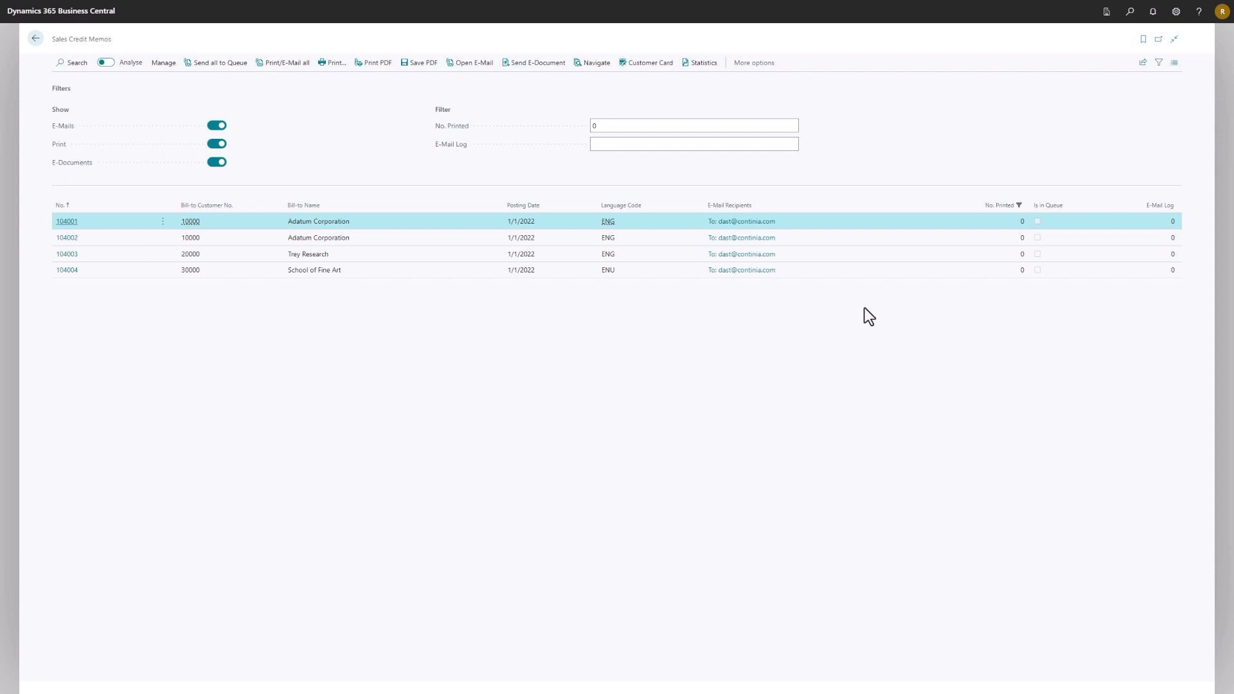
left_click(216, 67)
left_click(36, 39)
scroll(337, 488, "down", 5)
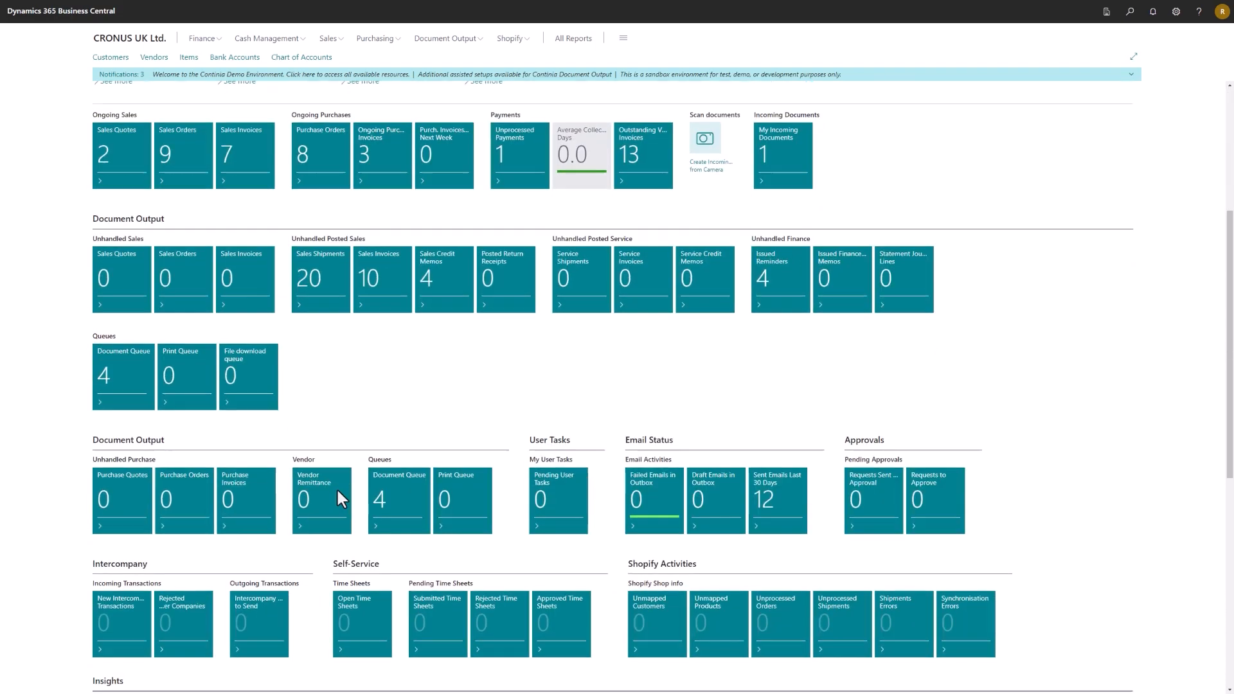
left_click(400, 494)
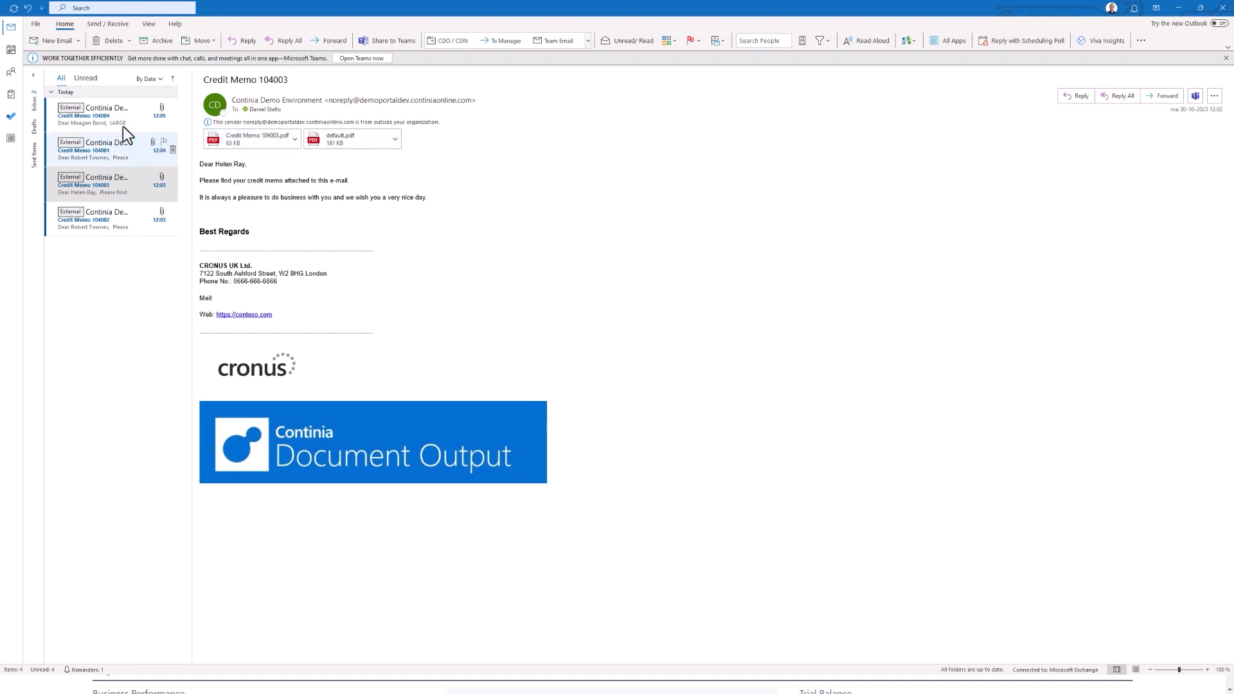
Step: In Outlook, open the newest credit memo e-mail, examine its LARGE ACCOUNT VARIANT text and open the variant.pdf attachment
left_click(122, 126)
left_click_drag(306, 203, 205, 199)
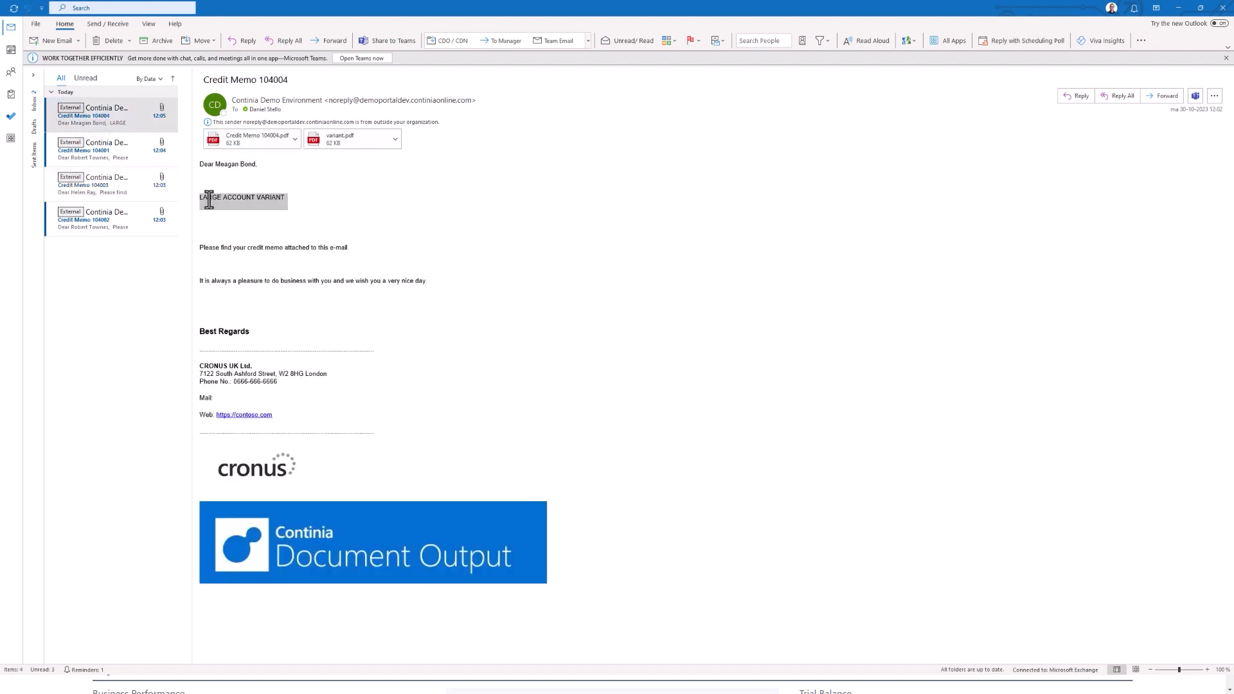
double_click(346, 141)
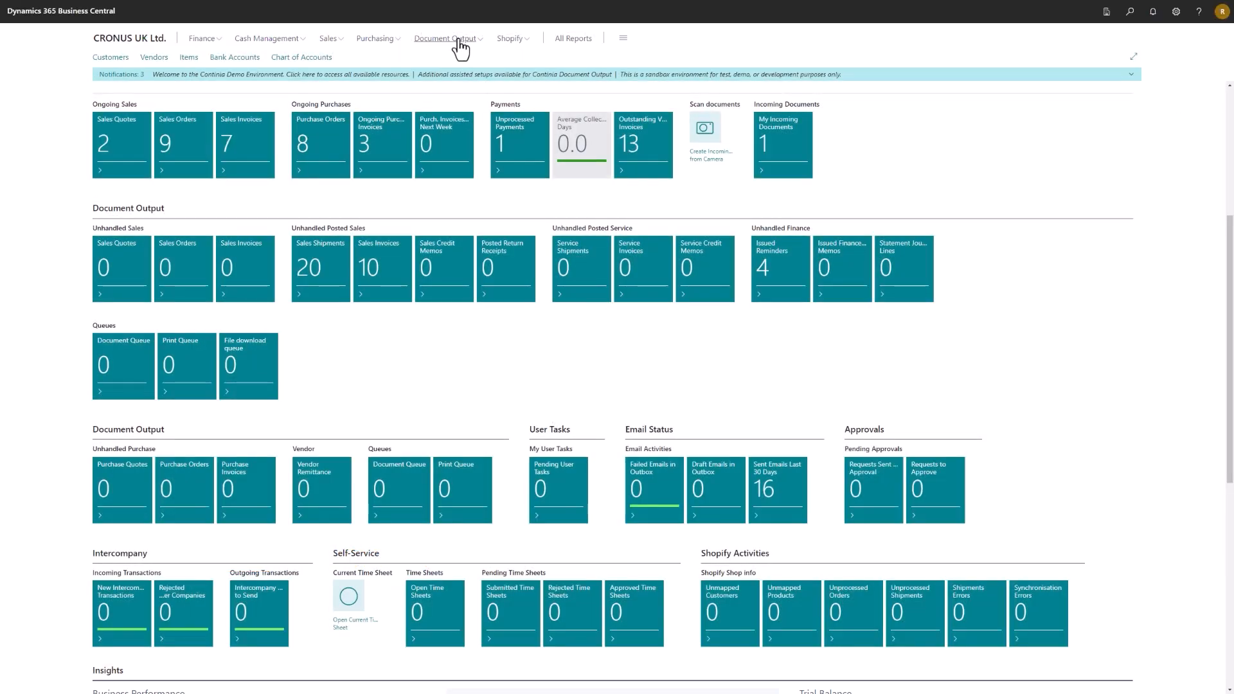
Step: Back in Business Central, add a new Document Output e-mail job with the job number INVOICE
left_click(452, 40)
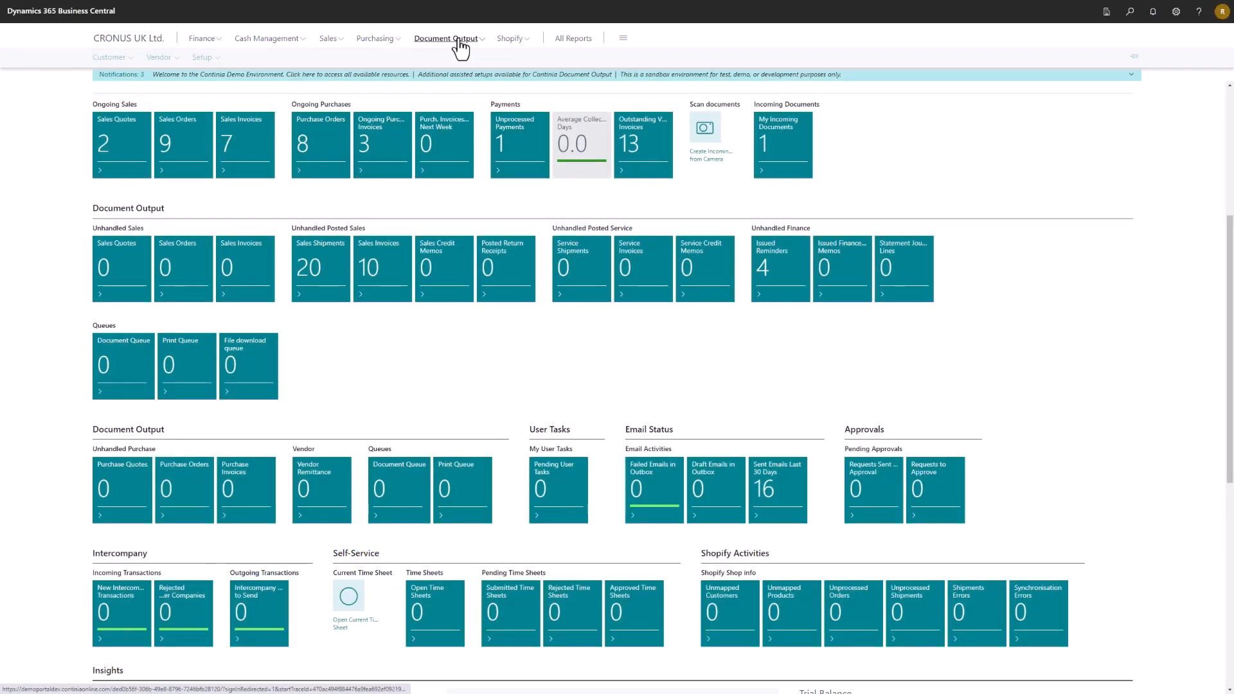
left_click(203, 59)
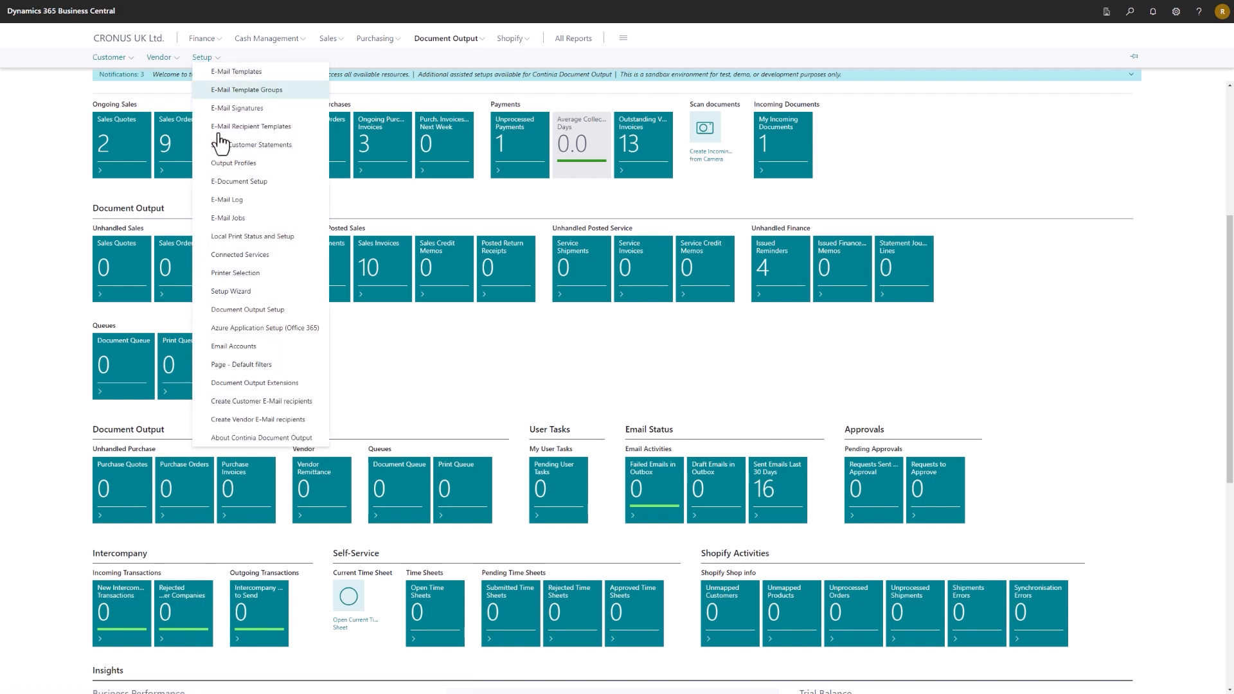
left_click(228, 219)
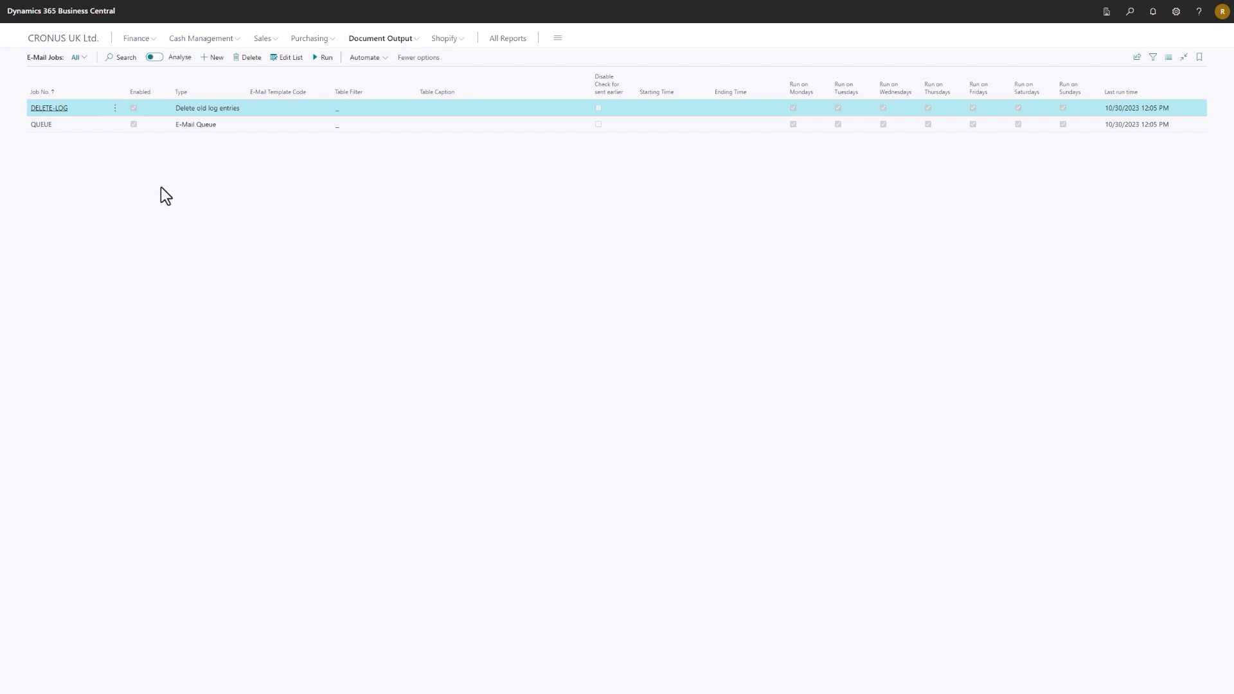
left_click(207, 55)
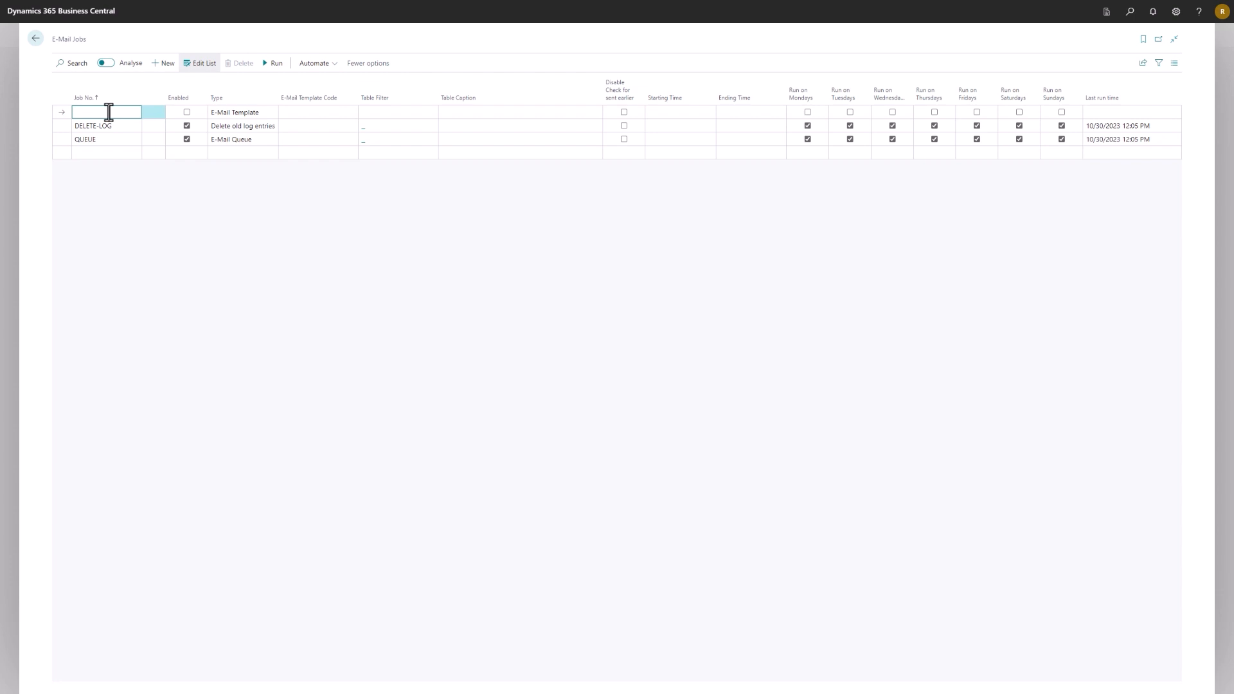
type("Invoice")
key("Tab")
Step: Set the INVOICE job's type to E-Mail Template and its e-mail template code to SALESINVOICE
left_click(266, 113)
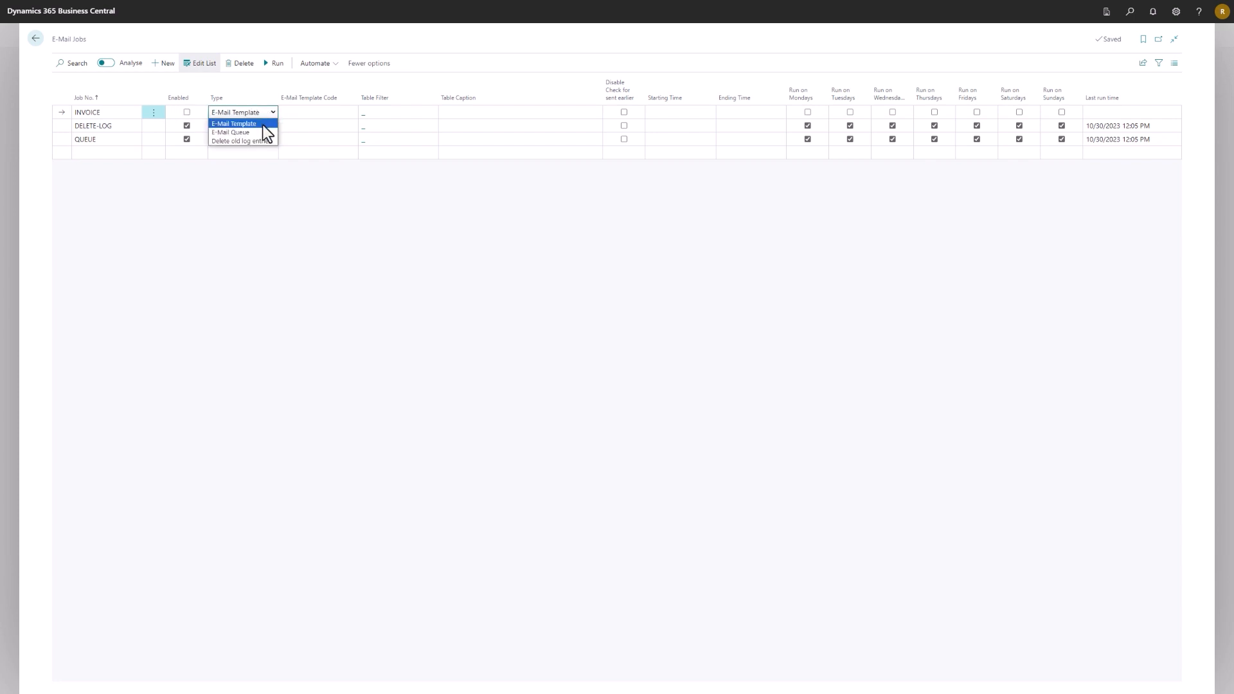
left_click(264, 125)
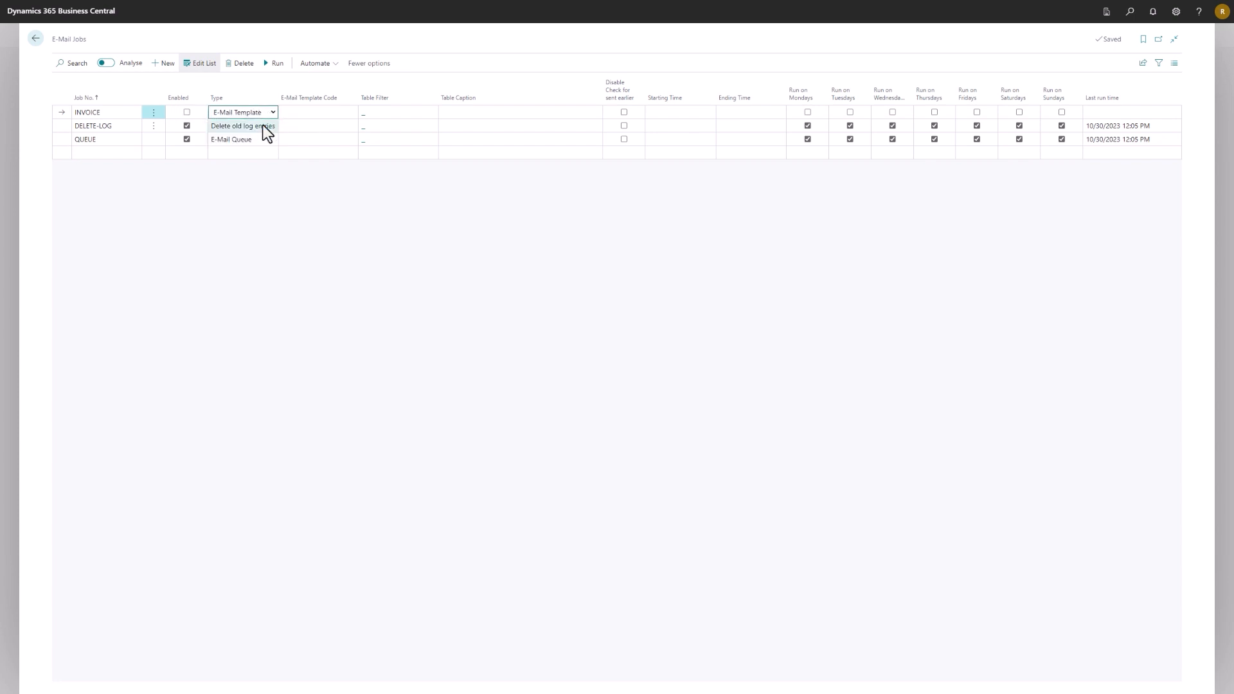
left_click(322, 111)
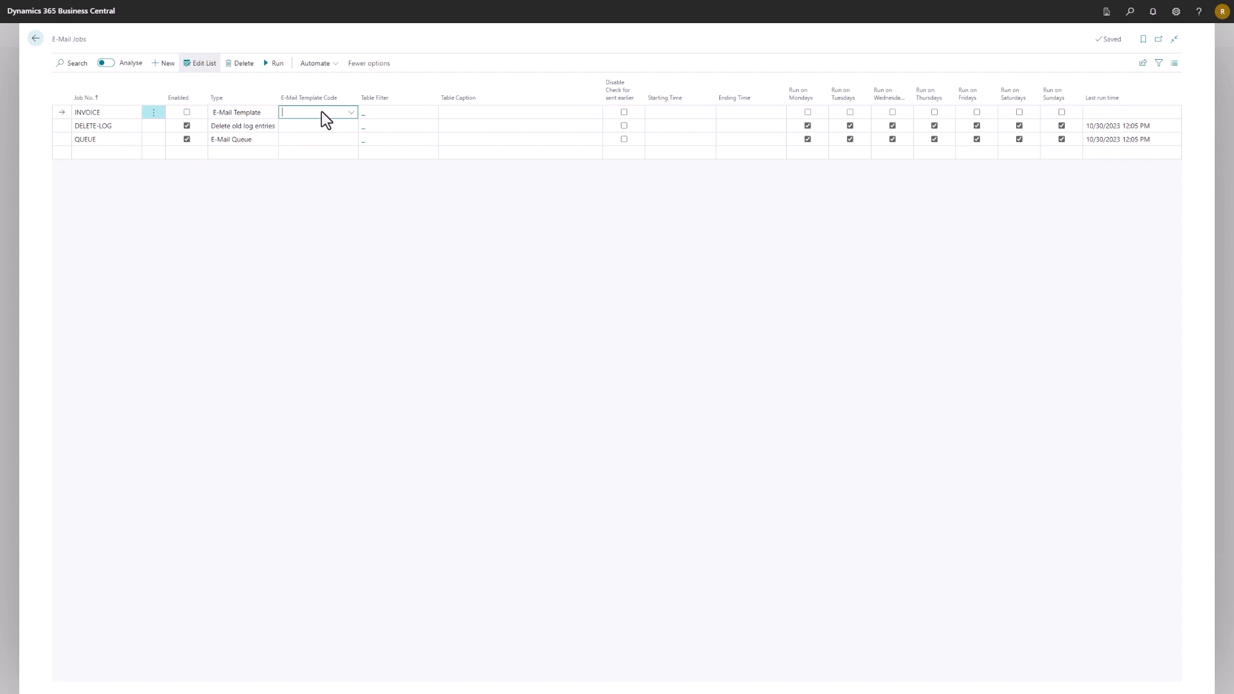
left_click(321, 112)
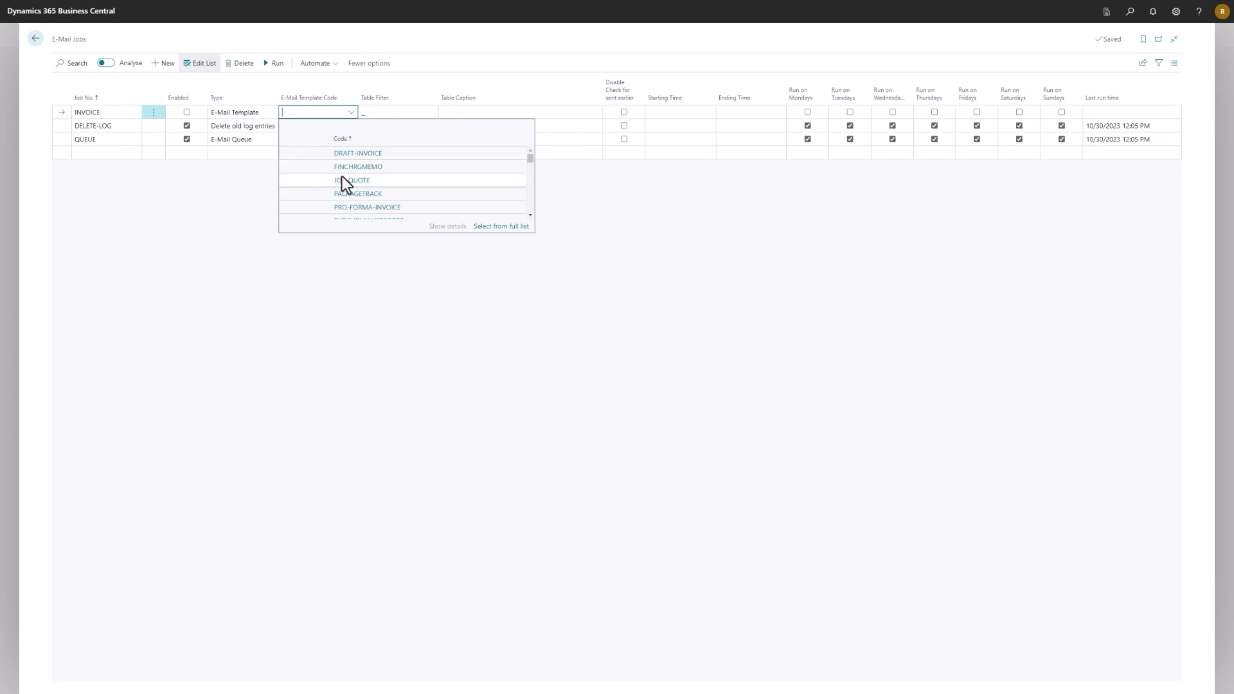
scroll(342, 180, "down", 5)
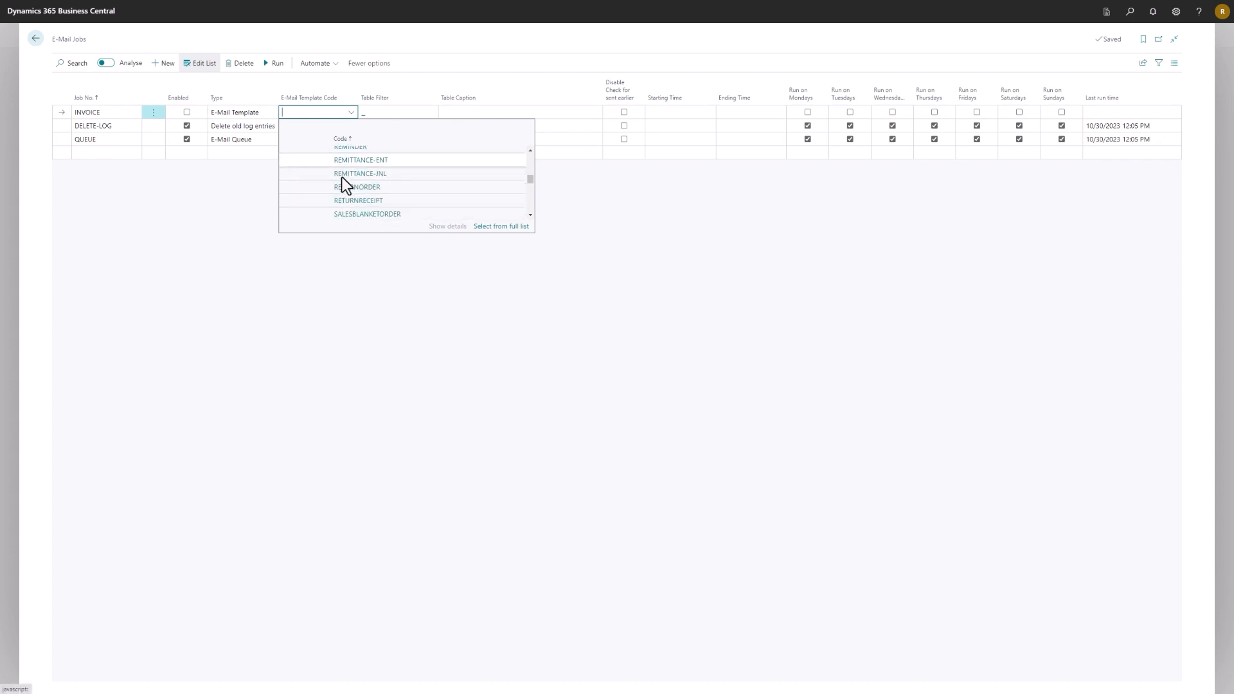
scroll(342, 180, "down", 1)
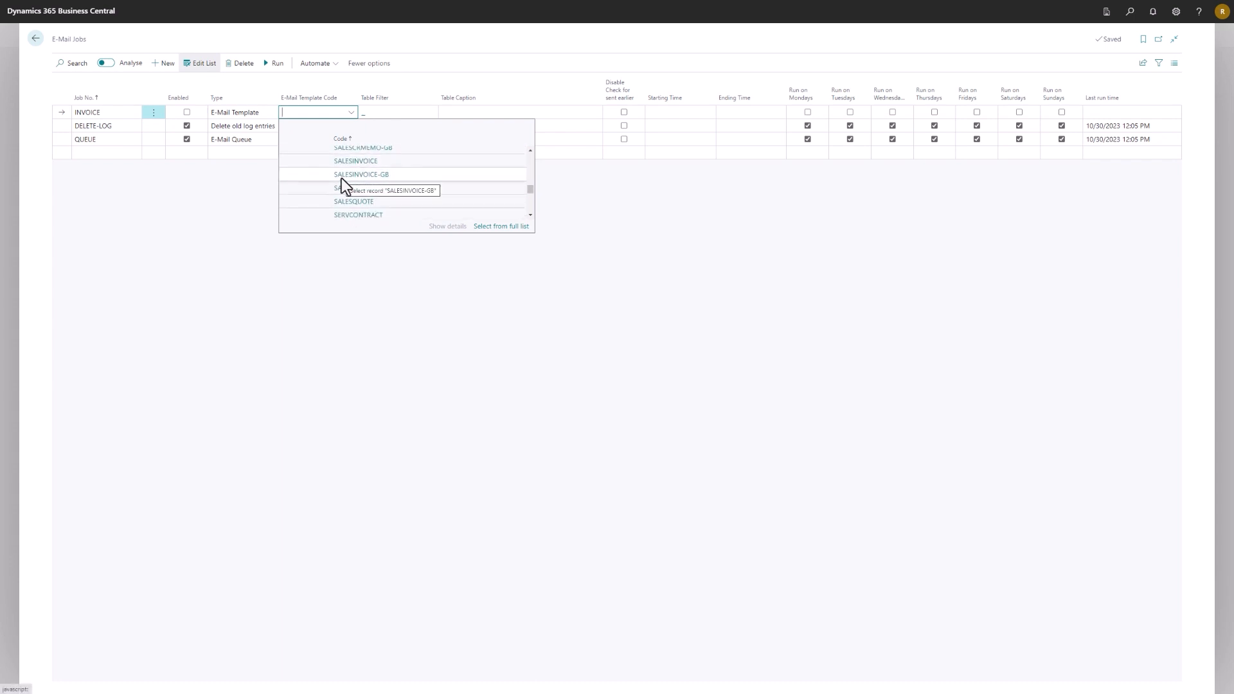
left_click(345, 164)
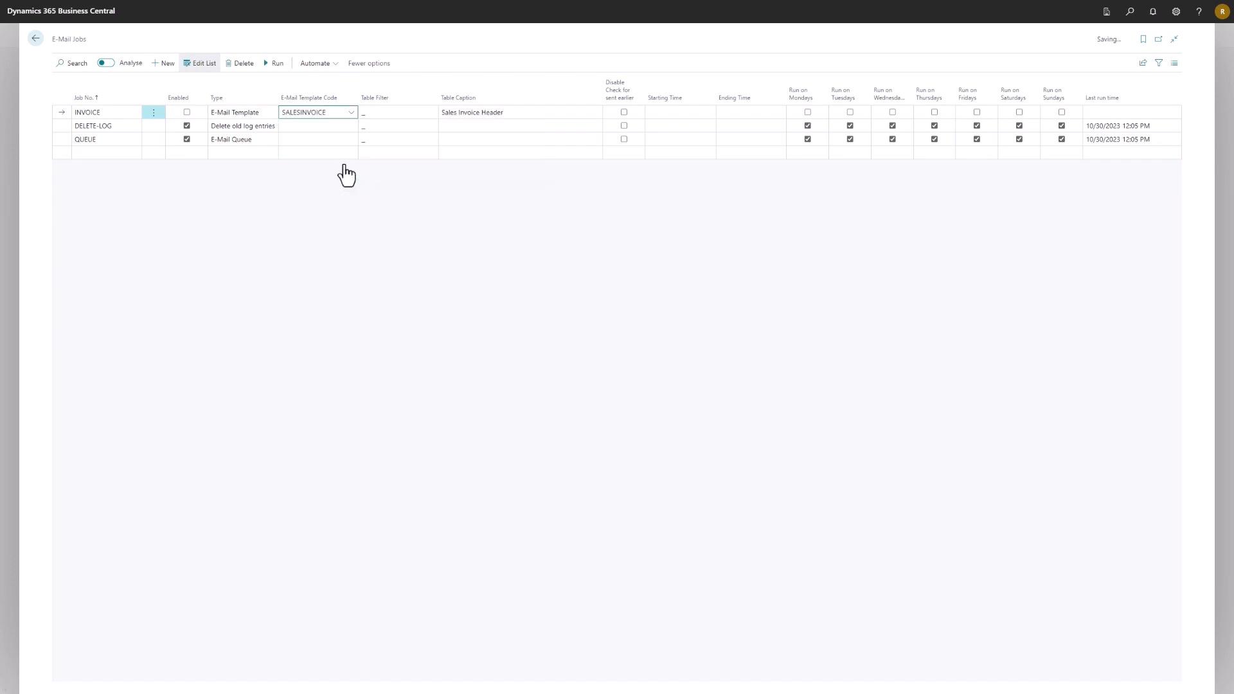
Step: Add a table filter to the INVOICE job limiting field 20, Posting Date, to >=10/30/23
left_click(385, 116)
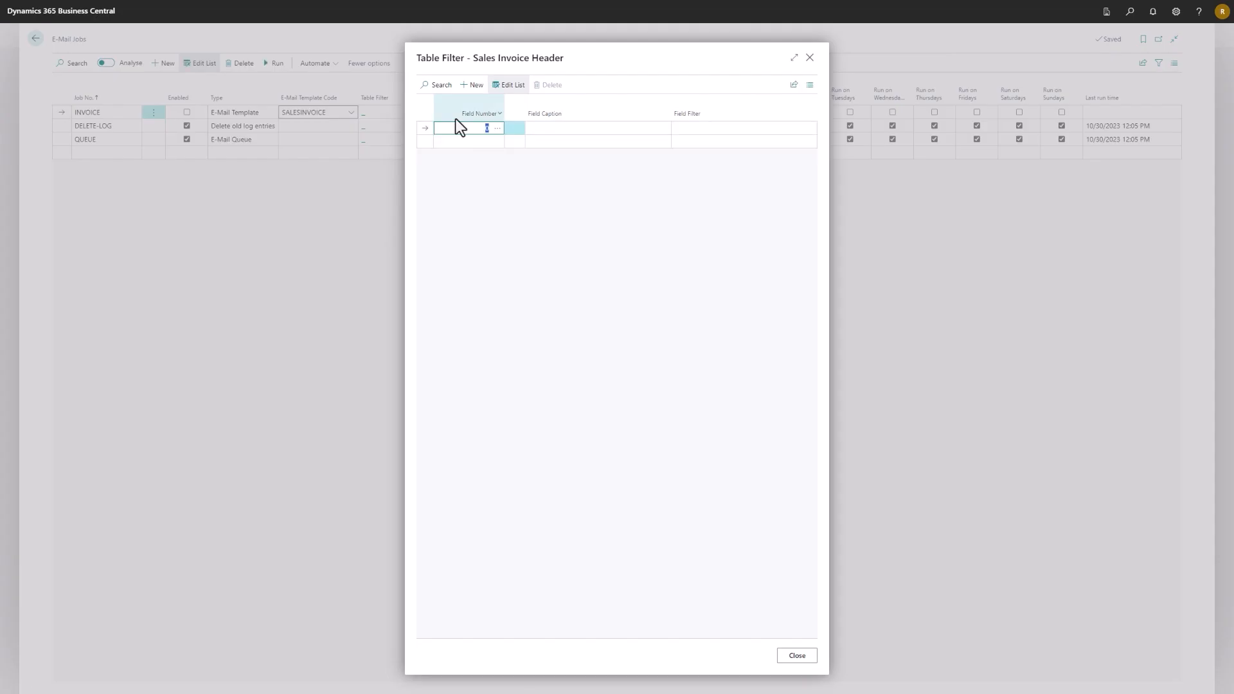
left_click(500, 129)
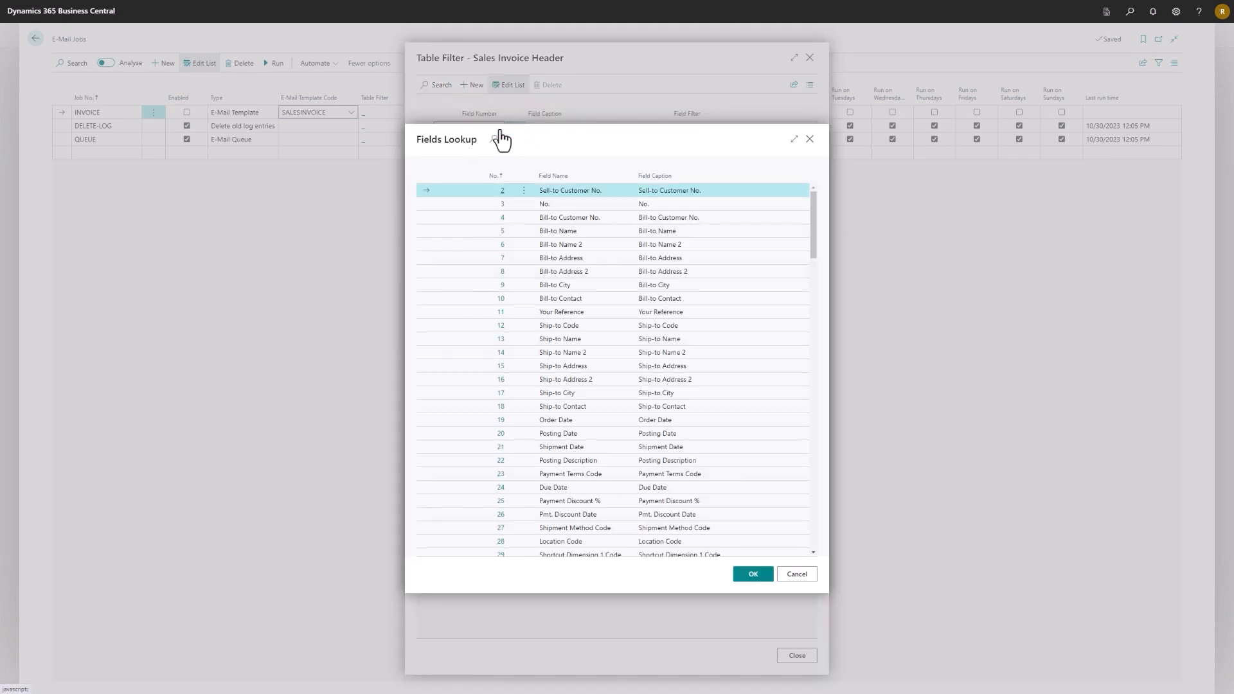
left_click(500, 435)
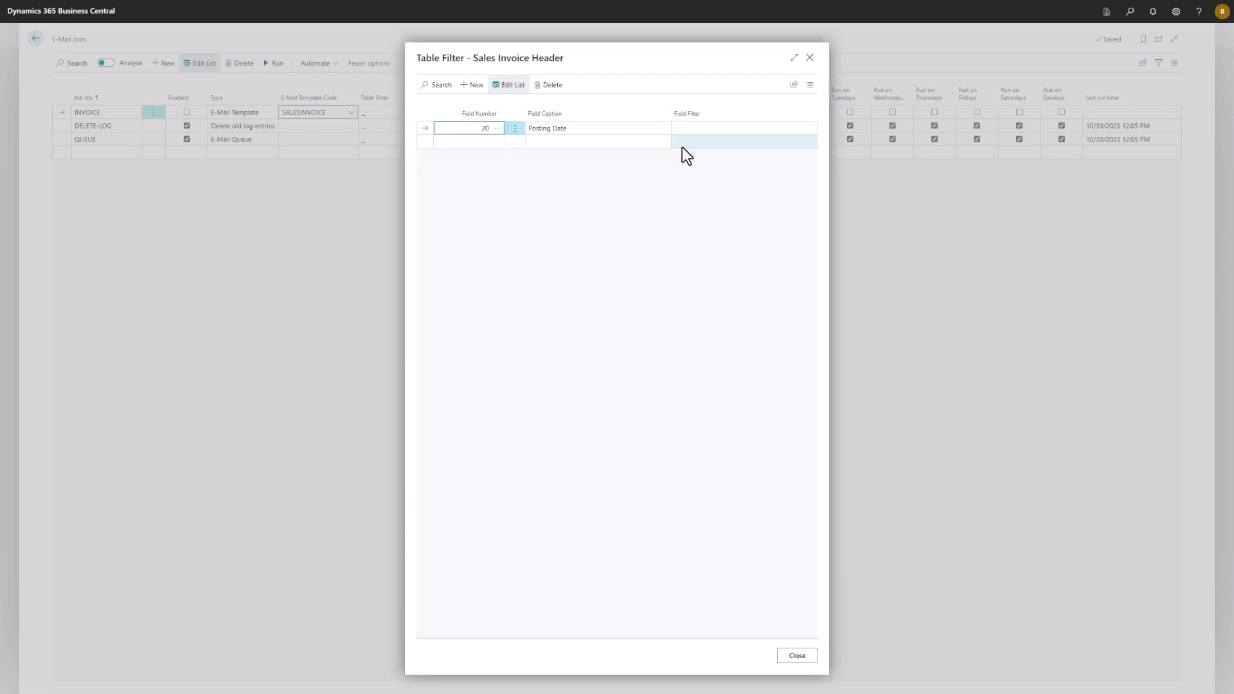
left_click(710, 128)
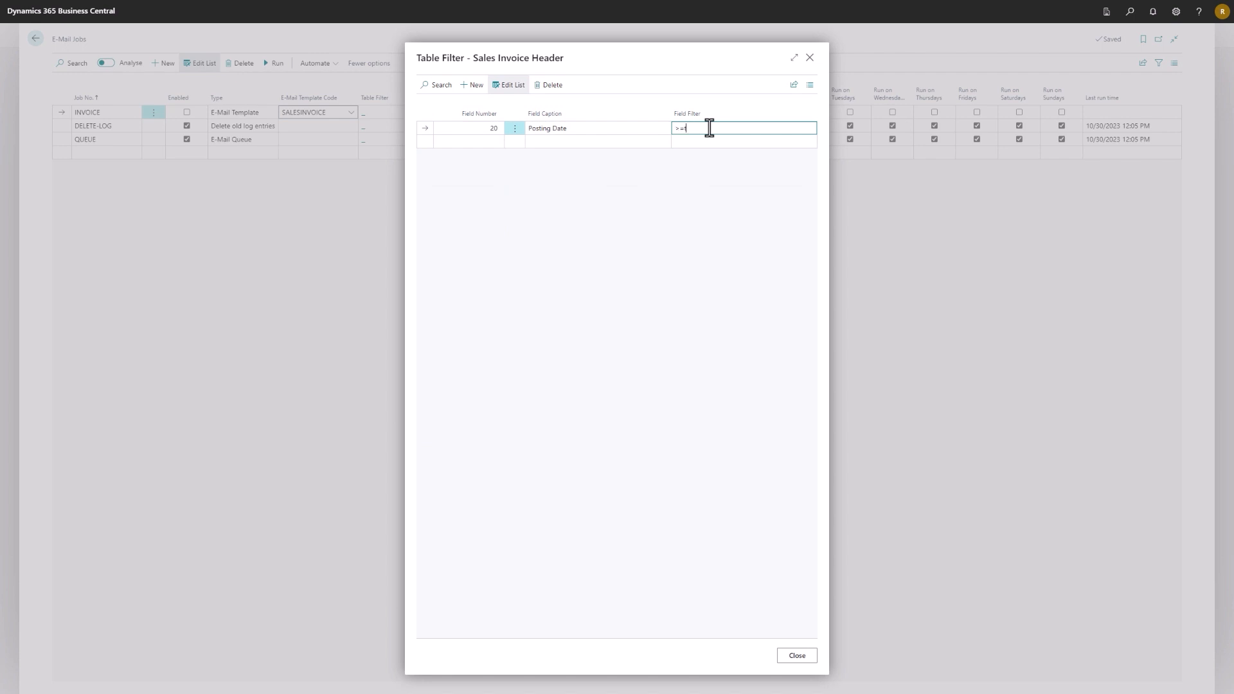
key("Return")
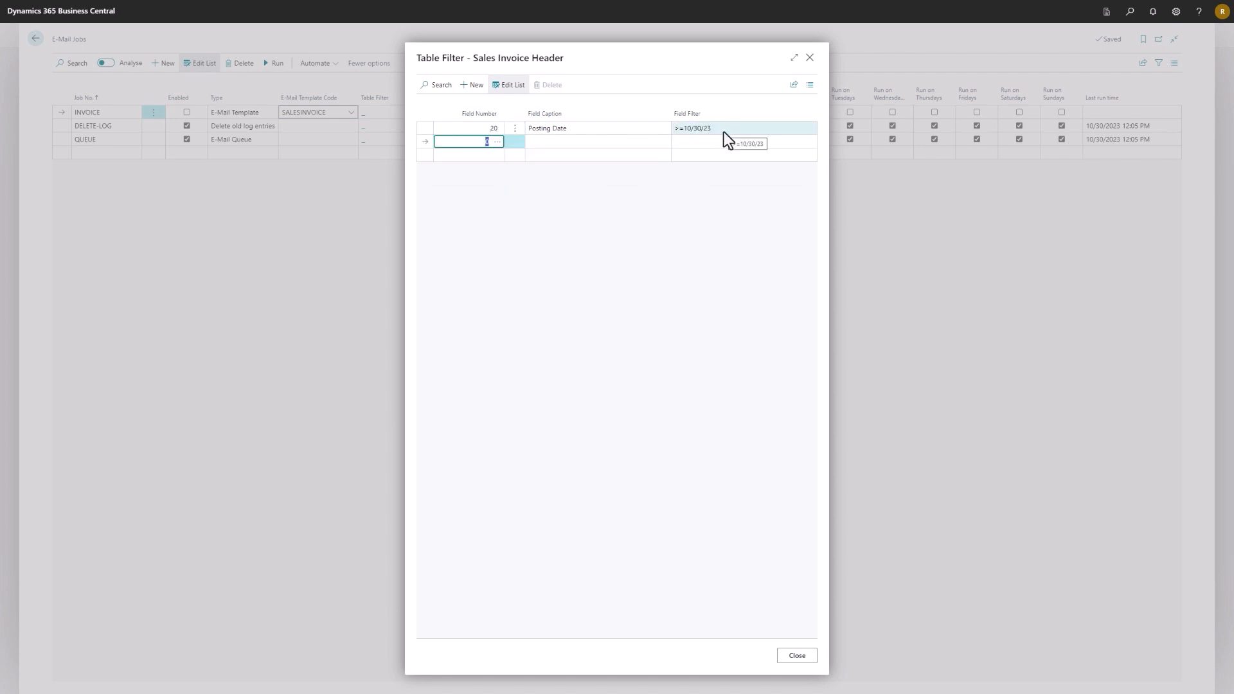
left_click(797, 656)
Step: Schedule the INVOICE job to run on all seven days of the week, enable it and return to the home page
left_click(807, 112)
left_click(849, 113)
left_click(892, 113)
left_click(935, 112)
left_click(977, 112)
left_click(1019, 112)
left_click(1062, 113)
left_click(520, 126)
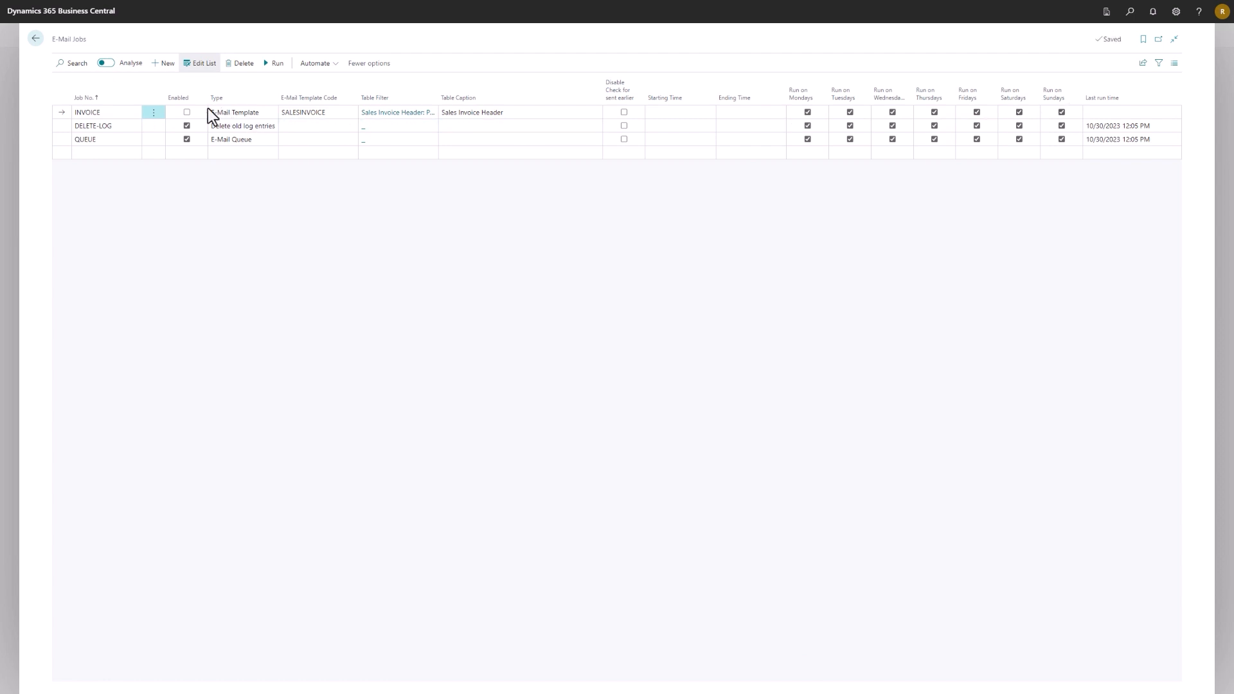
left_click(187, 112)
left_click(36, 44)
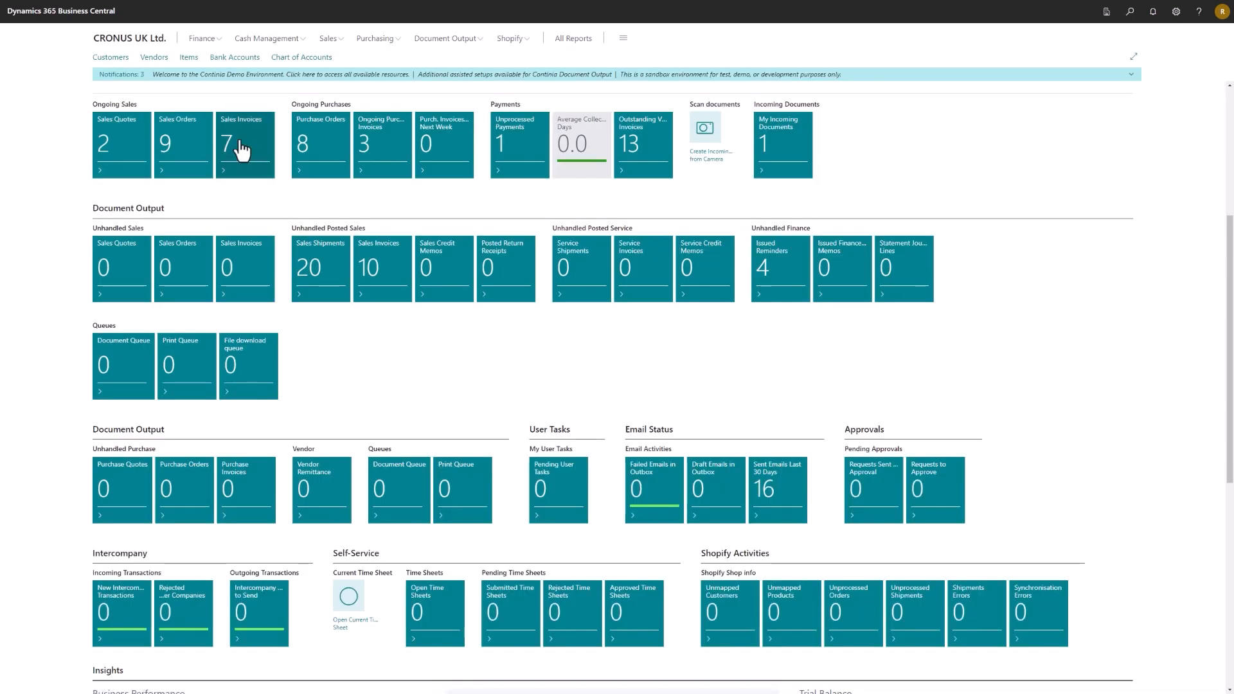
Step: Create a new sales invoice for the customer Adatum Corporation
left_click(242, 151)
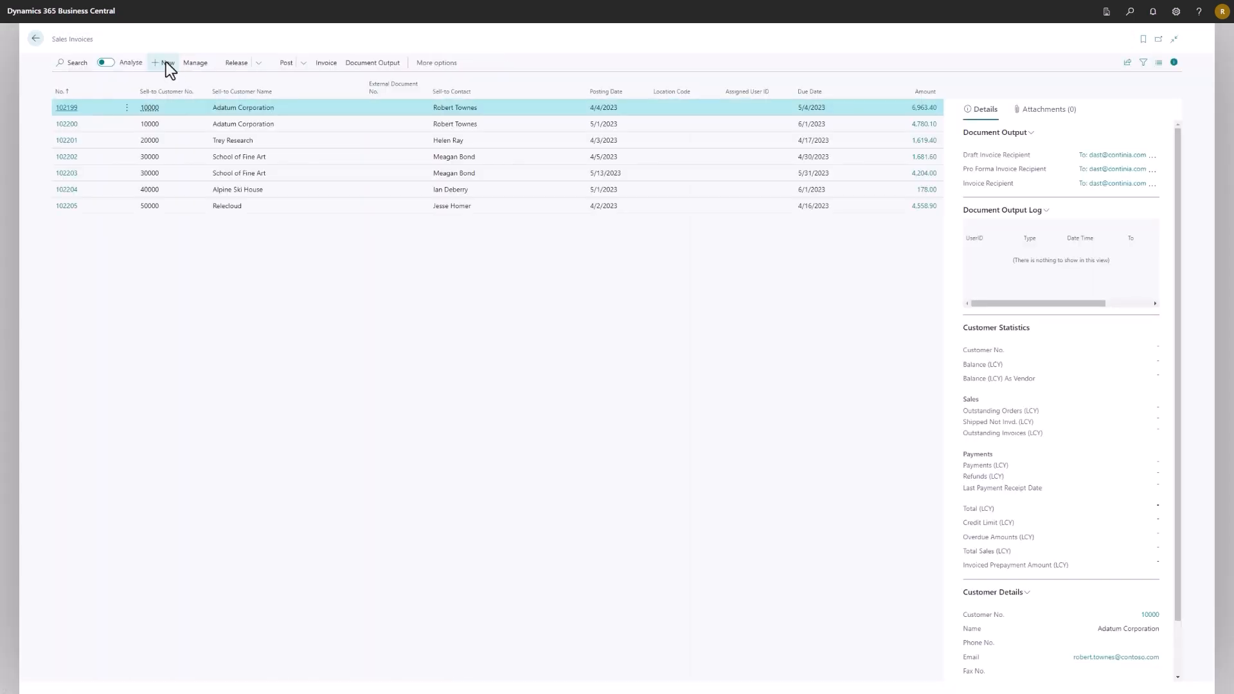
left_click(166, 61)
type("10000")
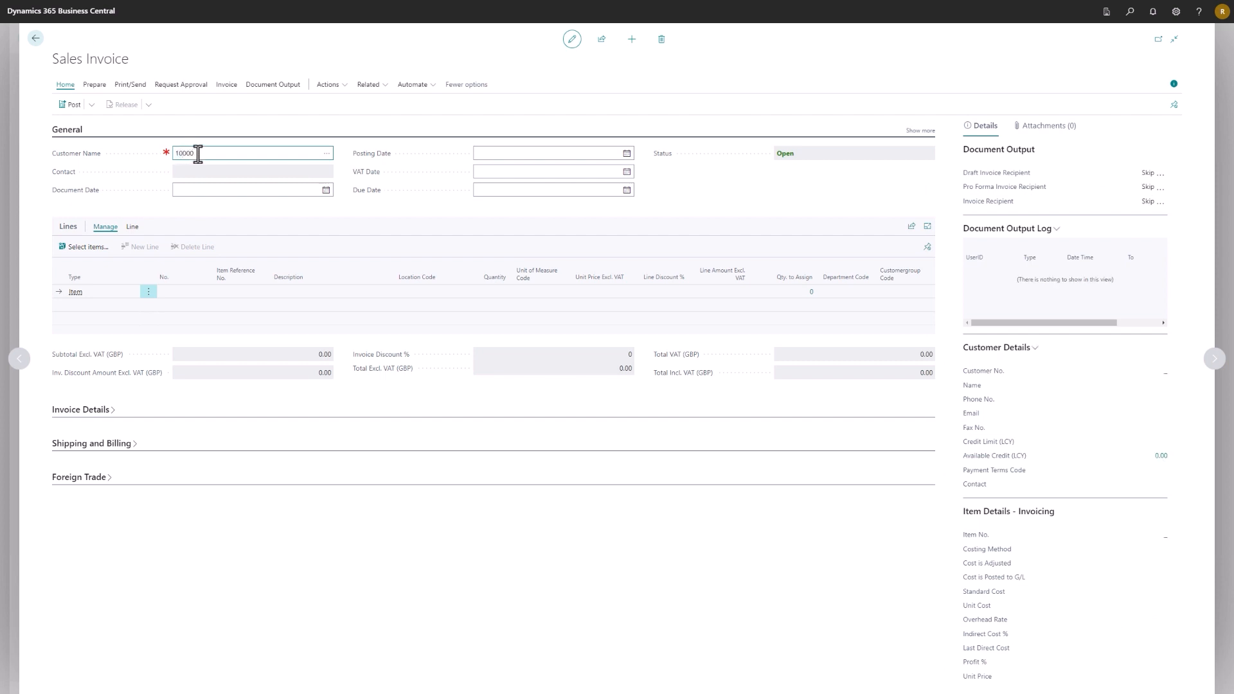
key("Tab")
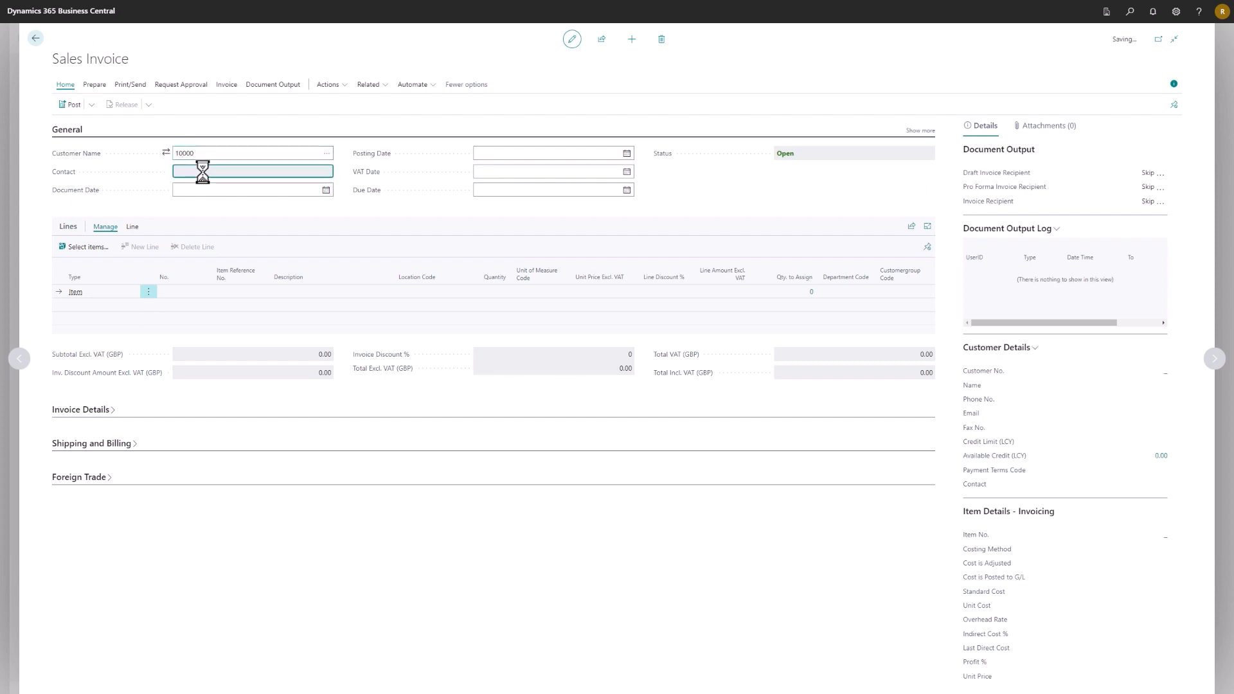
Step: Add an invoice line for item 1896-S, ATHENS Desk, with a quantity of 10
left_click(200, 292)
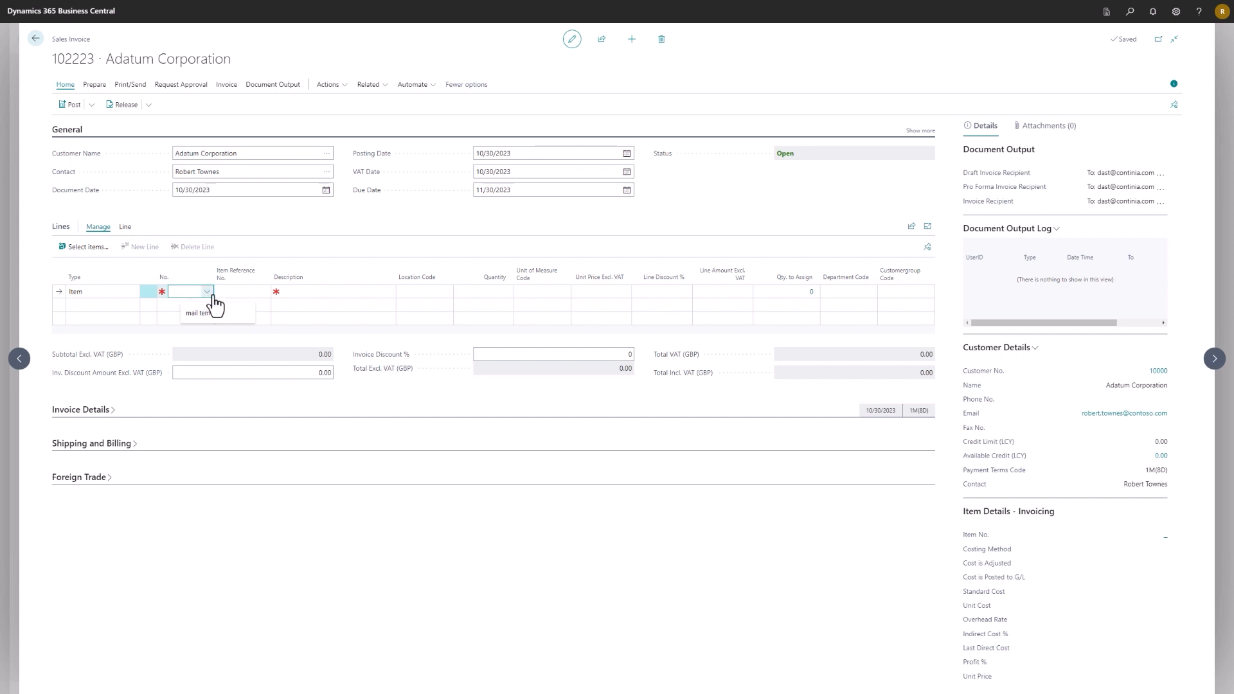
left_click(187, 330)
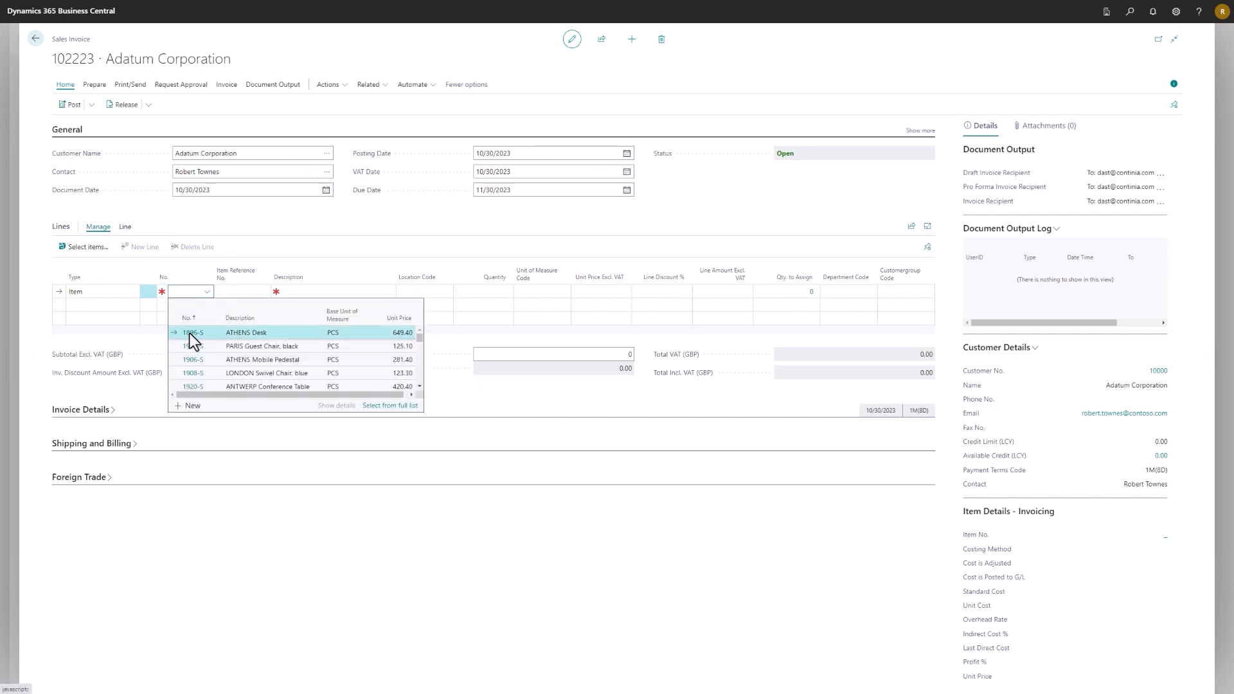
left_click(498, 291)
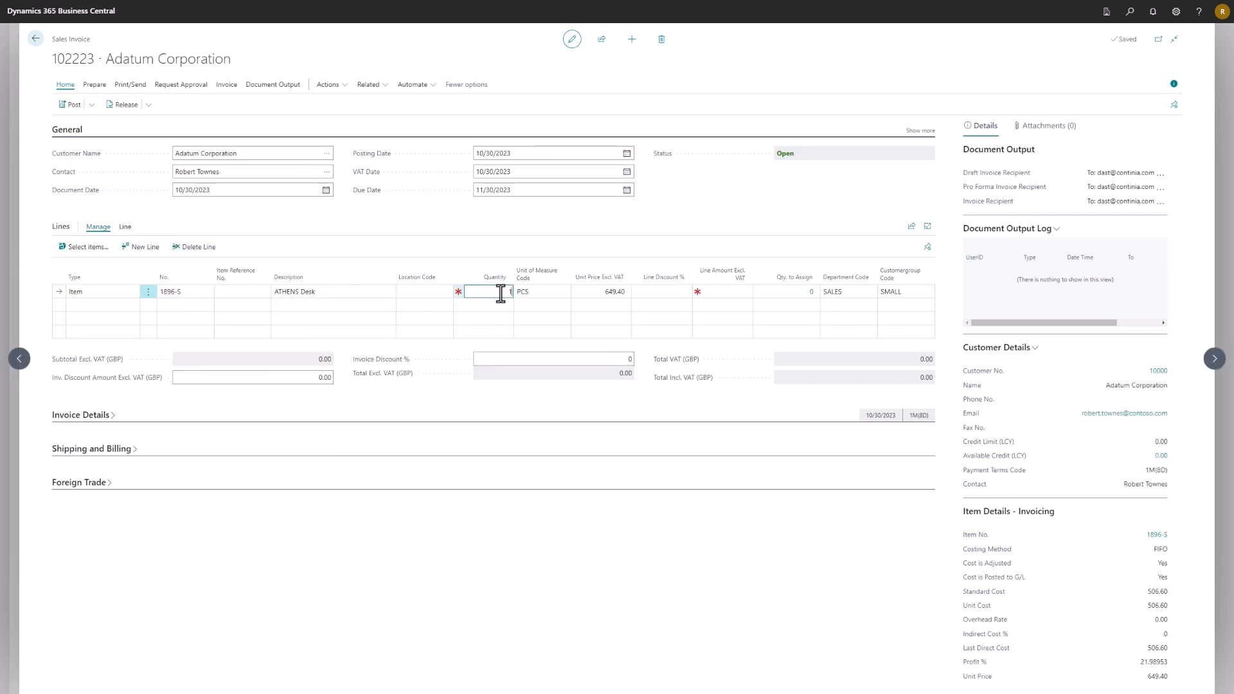
key("Tab")
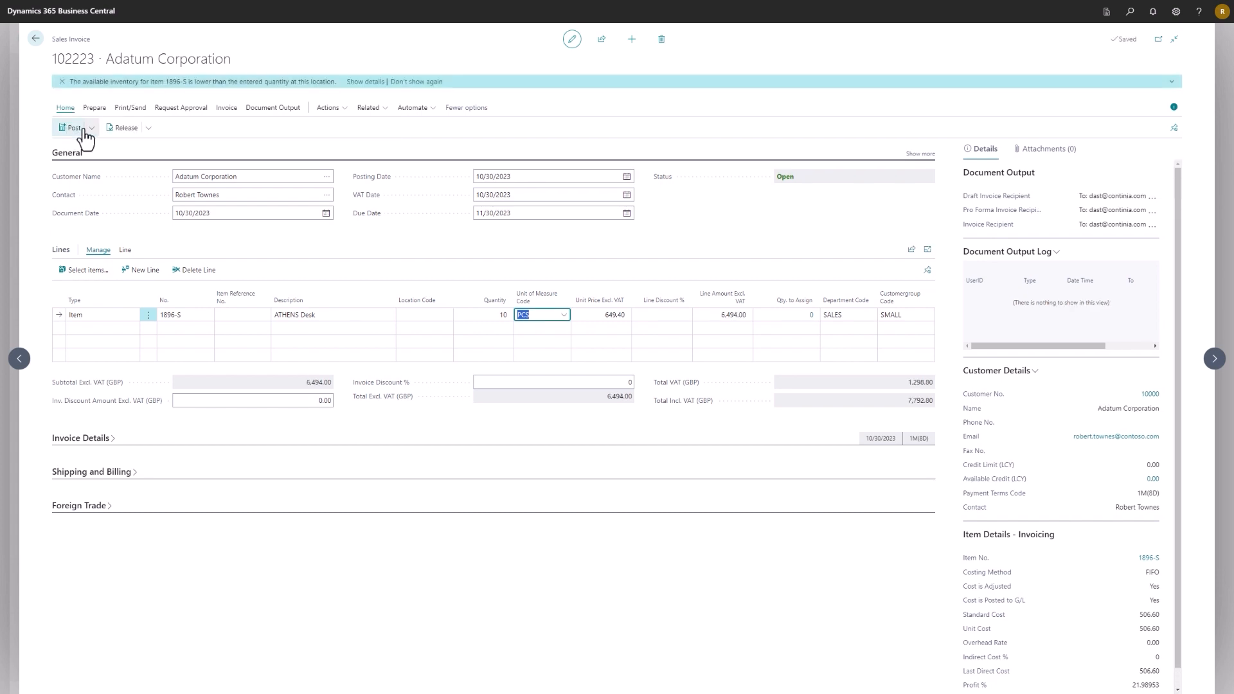
Step: Post the sales invoice and open the invoice e-mail received in Outlook
left_click(91, 128)
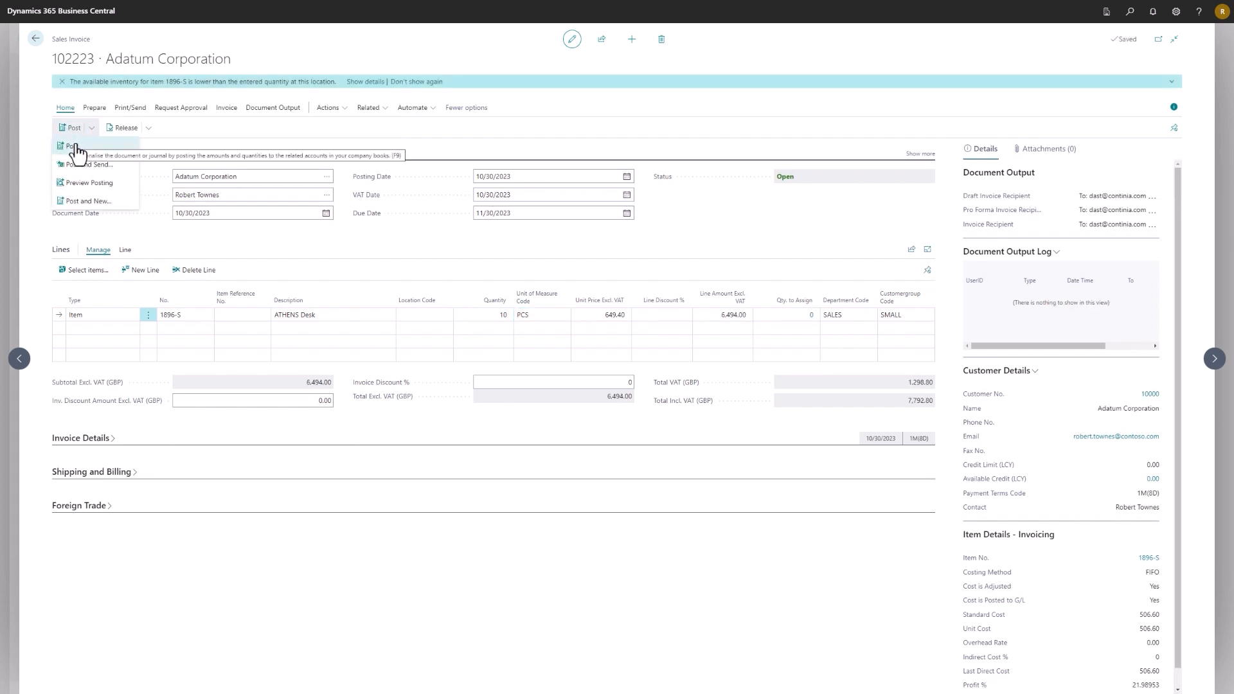
left_click(77, 147)
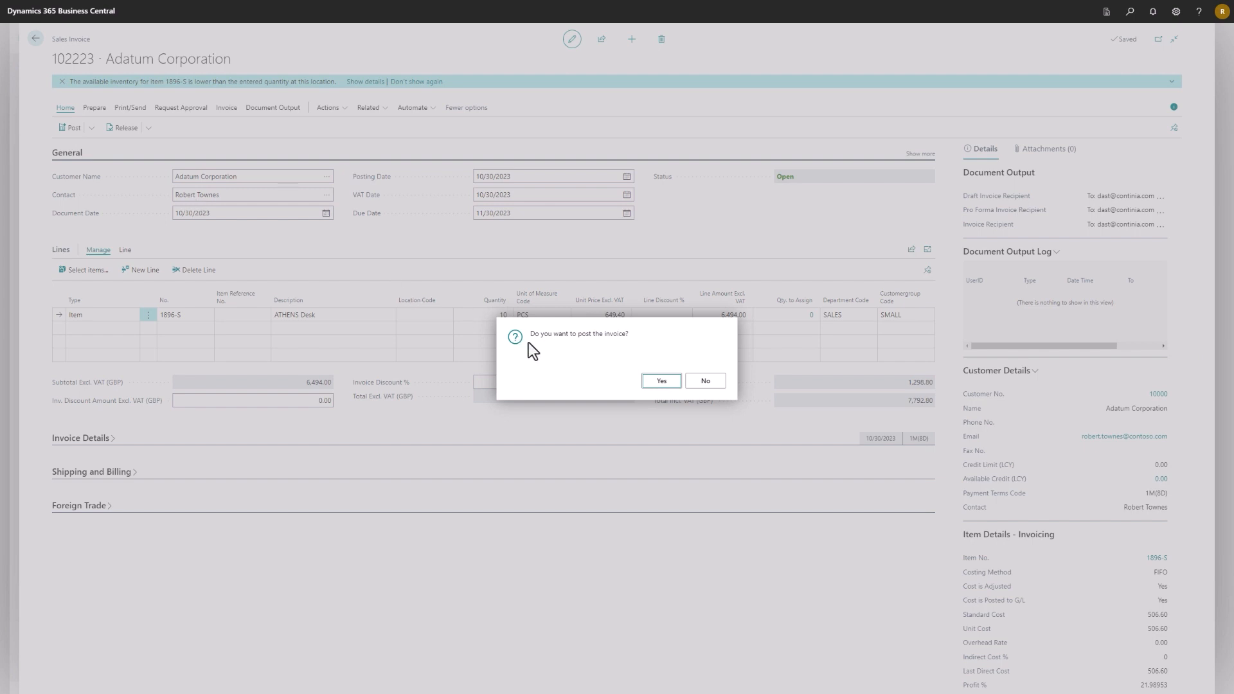
left_click(662, 382)
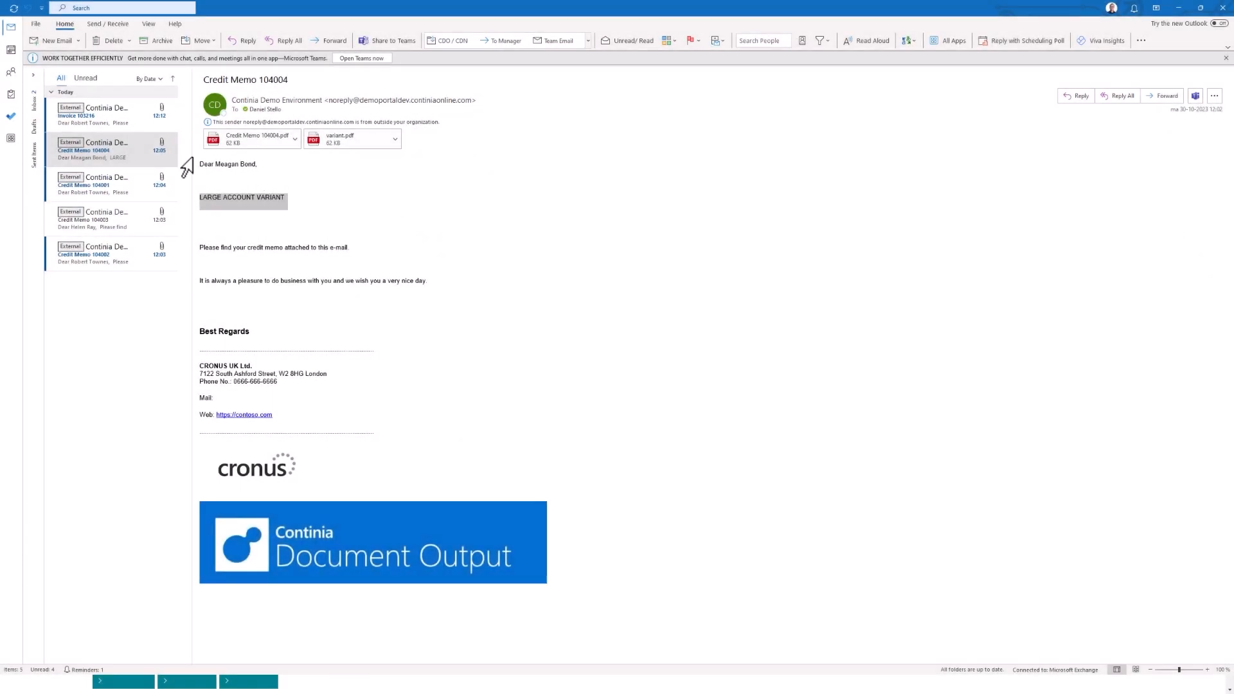
left_click(119, 114)
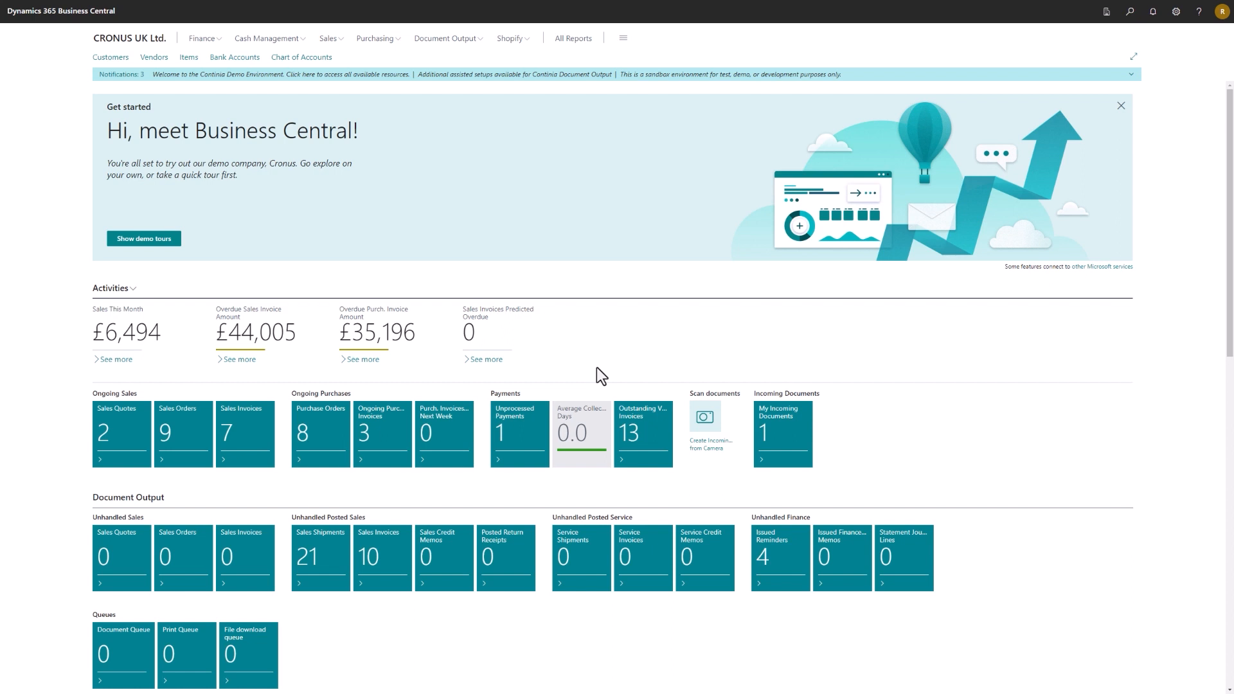
Step: Create a new Document Output e-mail job named ORDER that uses the SALESORDER e-mail template
left_click(454, 44)
left_click(195, 60)
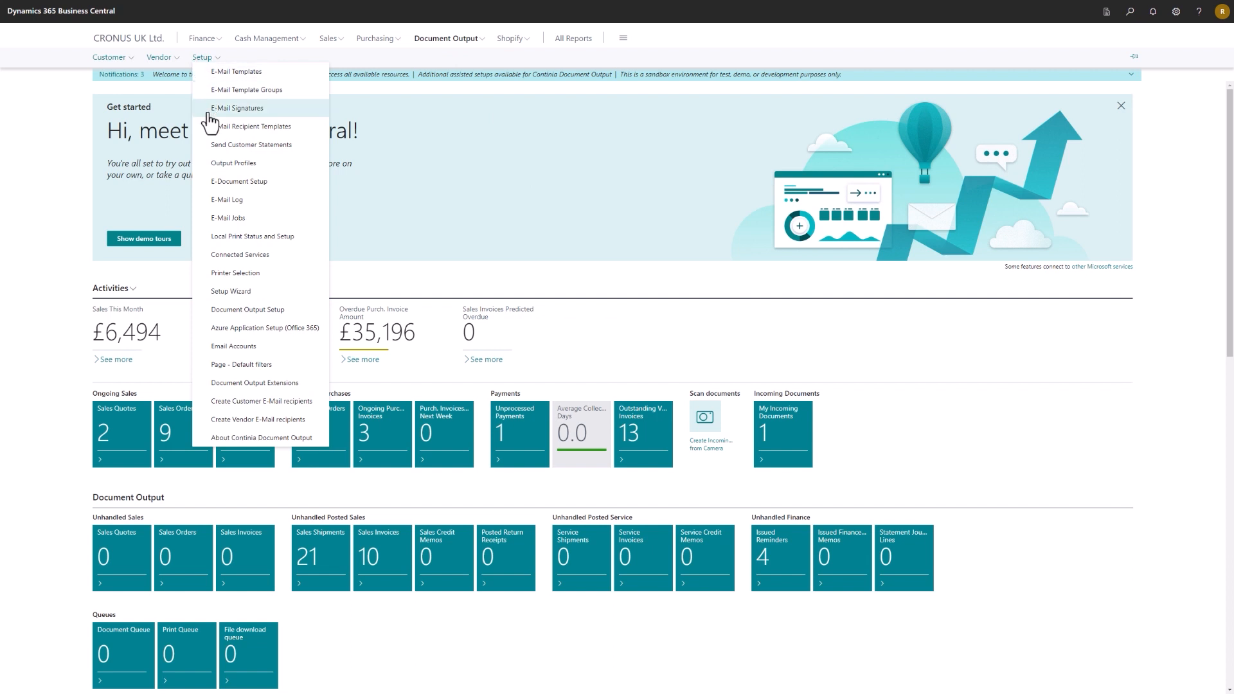
left_click(221, 225)
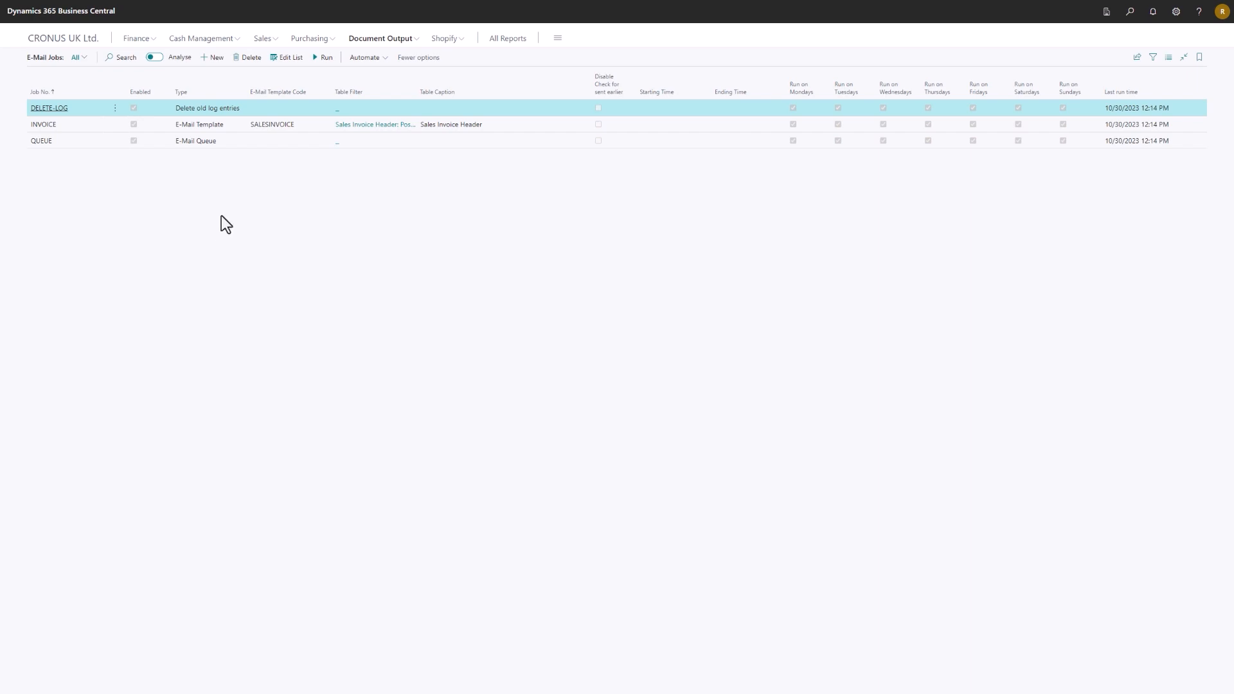
left_click(212, 57)
type("order")
key("Tab")
left_click(351, 116)
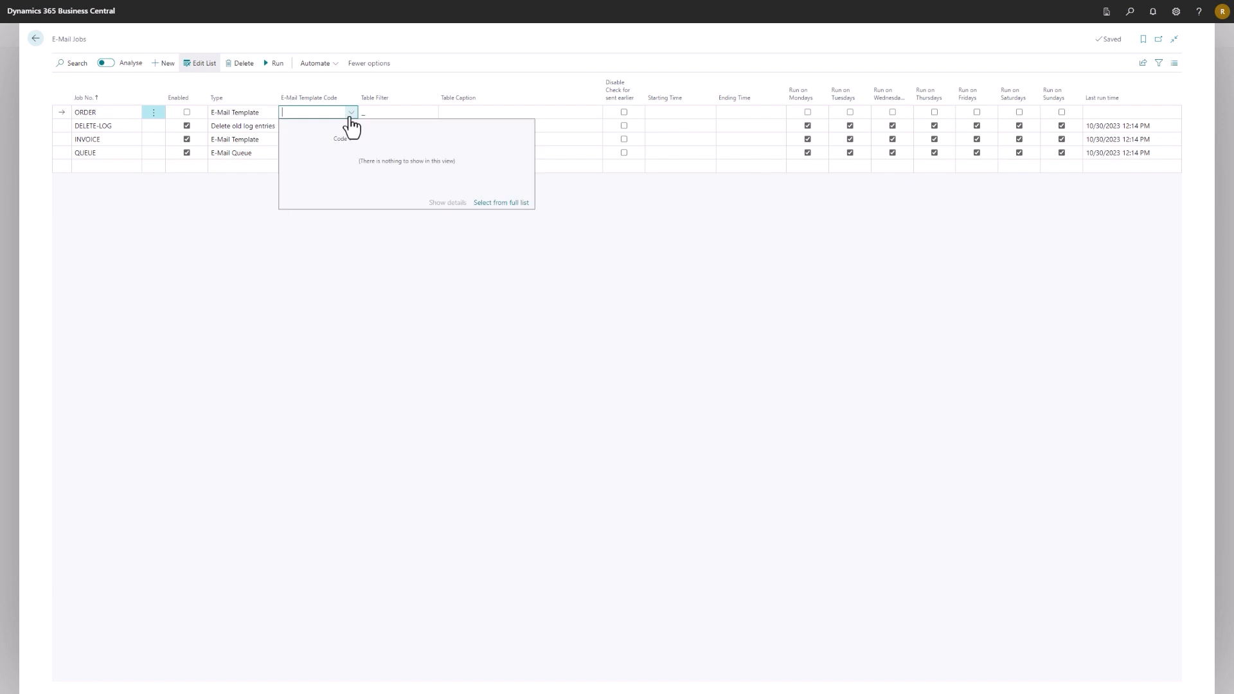
type("salesor")
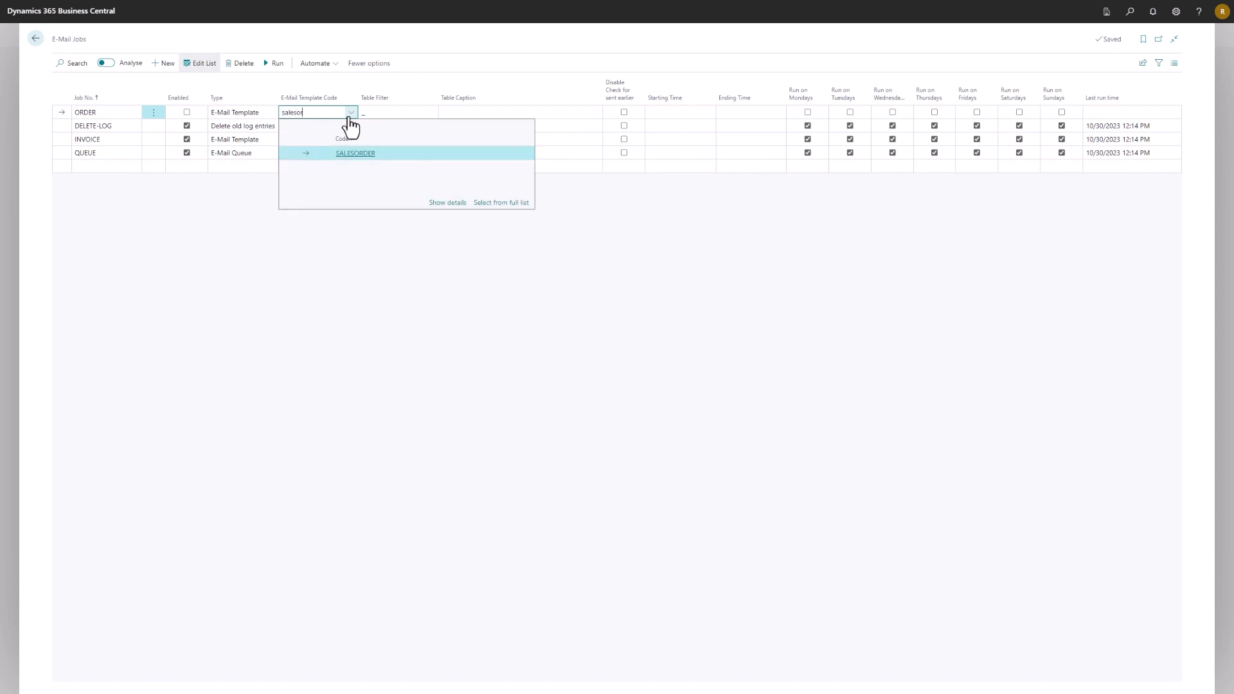
left_click(353, 154)
Step: Add a table filter to the ORDER job so that the sales header's Status field equals Released
left_click(386, 115)
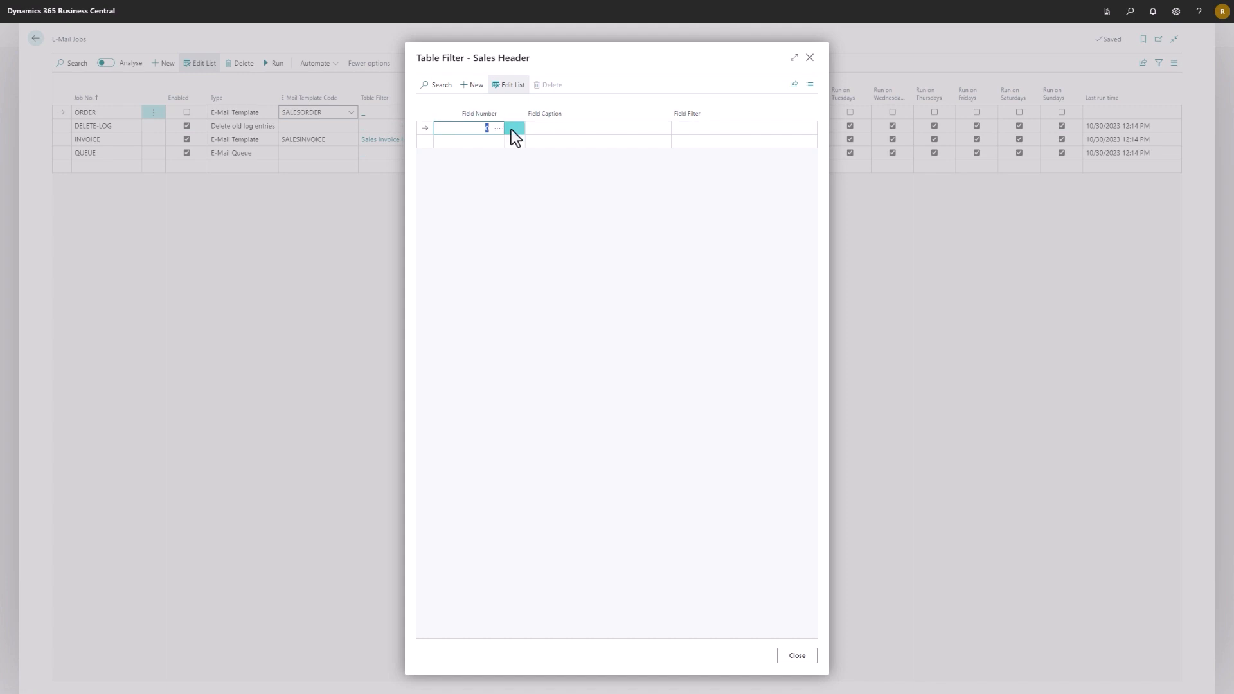
left_click(498, 129)
type("stat")
left_click(495, 190)
left_click(687, 128)
type("=released")
key("Tab")
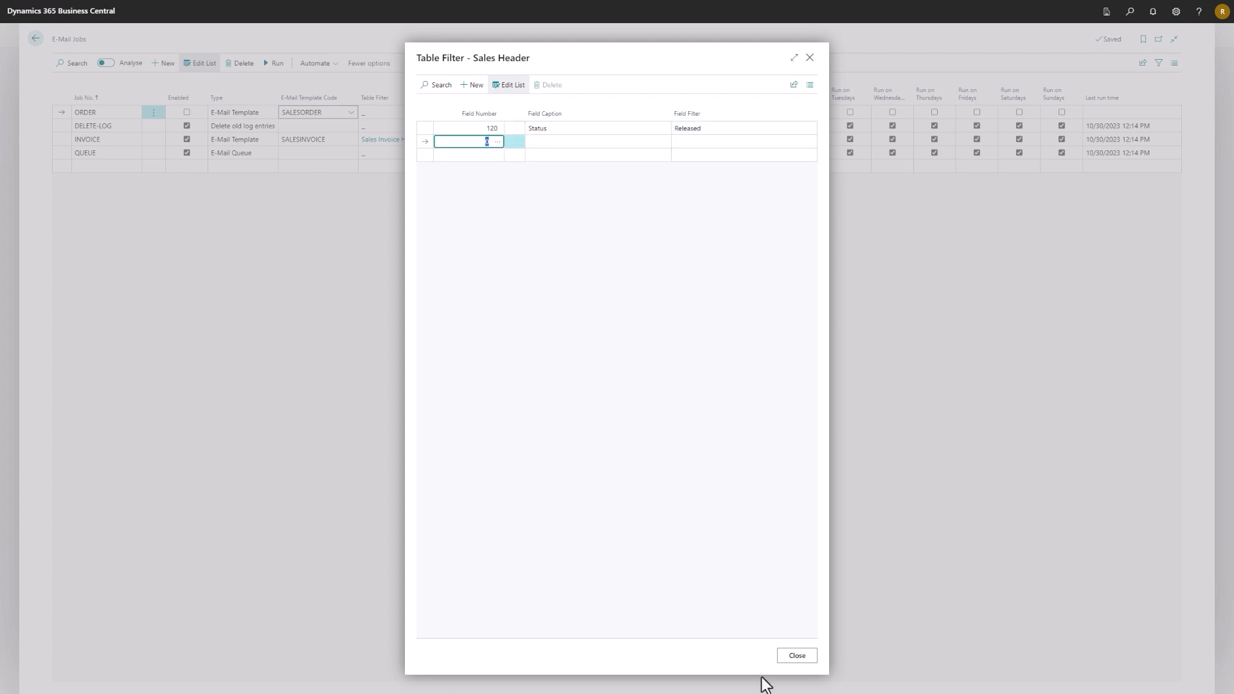
left_click(797, 656)
Step: Schedule the ORDER job to run on all seven days of the week and enable it
left_click(808, 112)
left_click(850, 112)
left_click(892, 112)
left_click(935, 112)
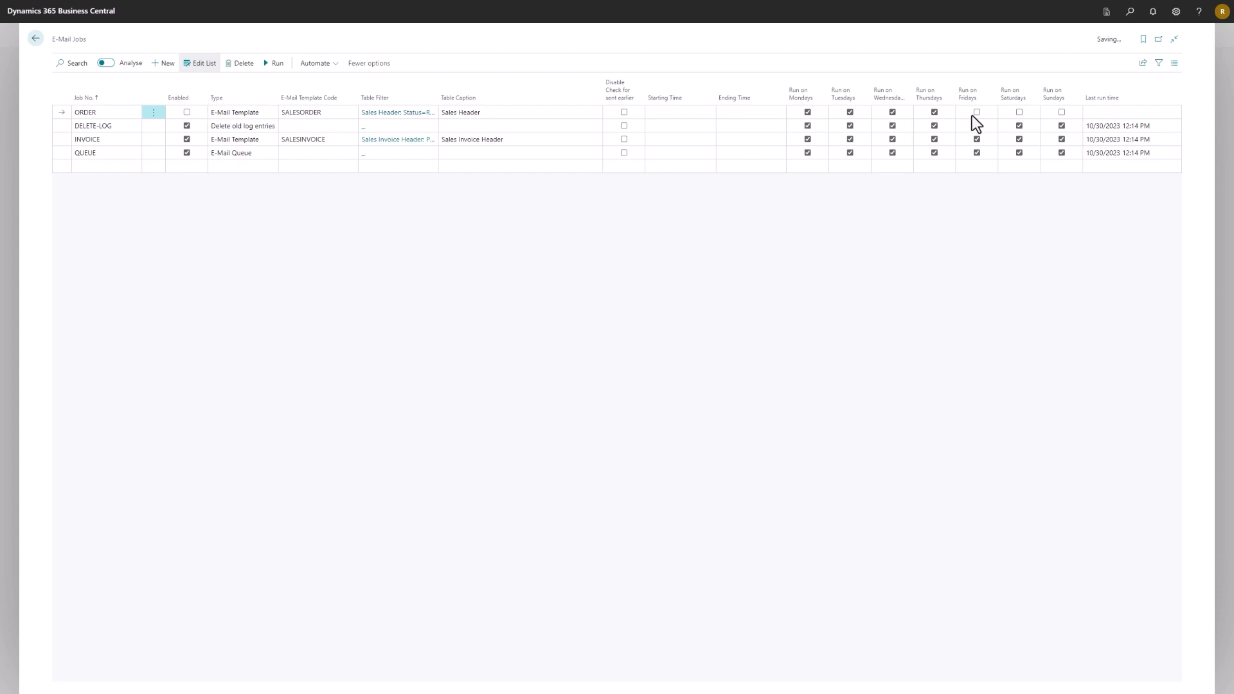
left_click(1019, 112)
left_click(977, 113)
left_click(1062, 112)
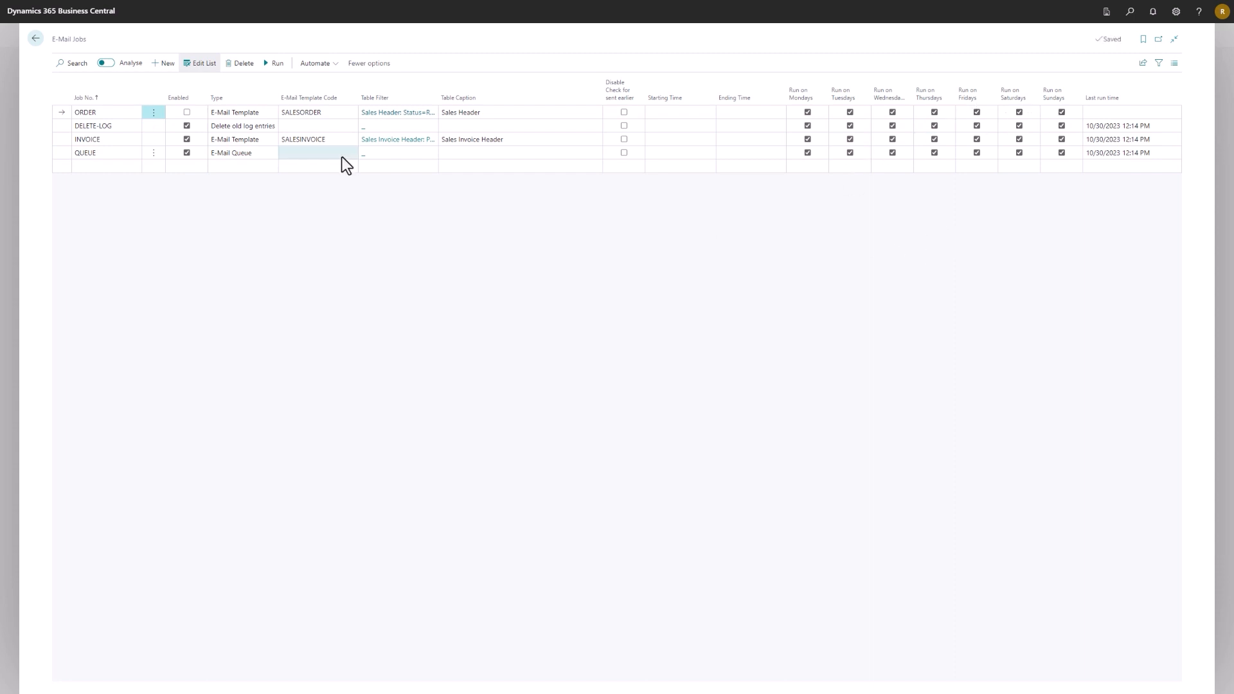
left_click(187, 112)
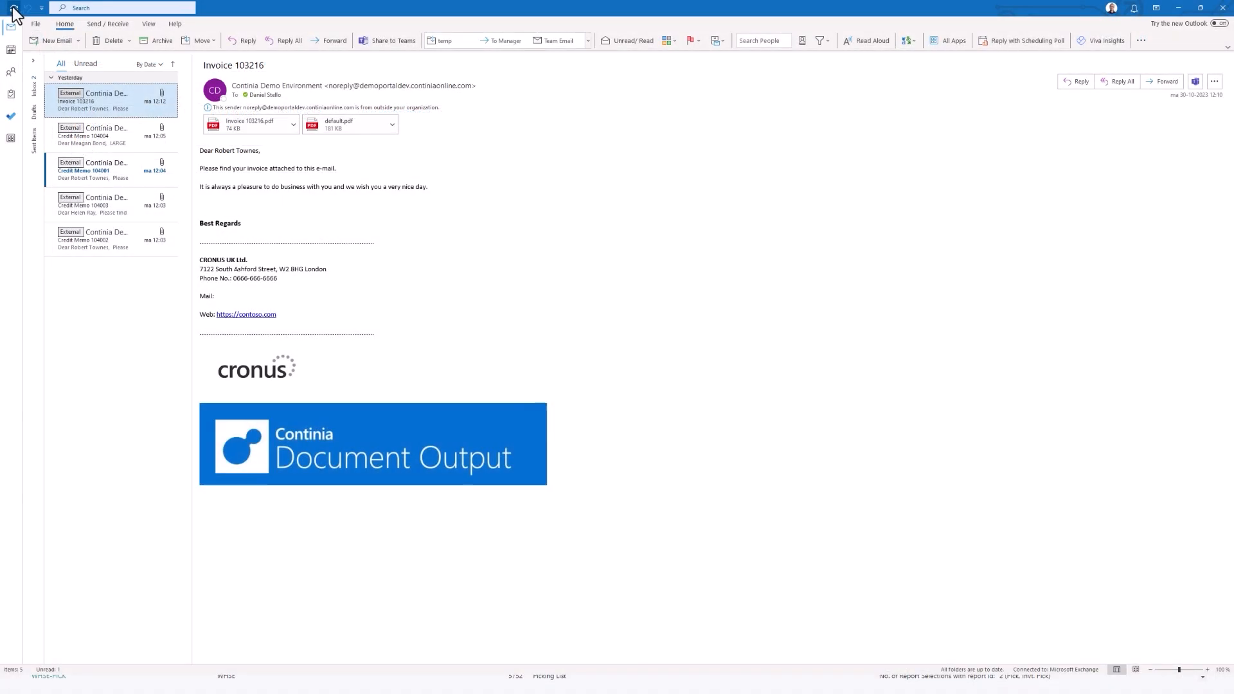
Step: Refresh the Outlook inbox and open the newest order confirmation e-mail
left_click(13, 9)
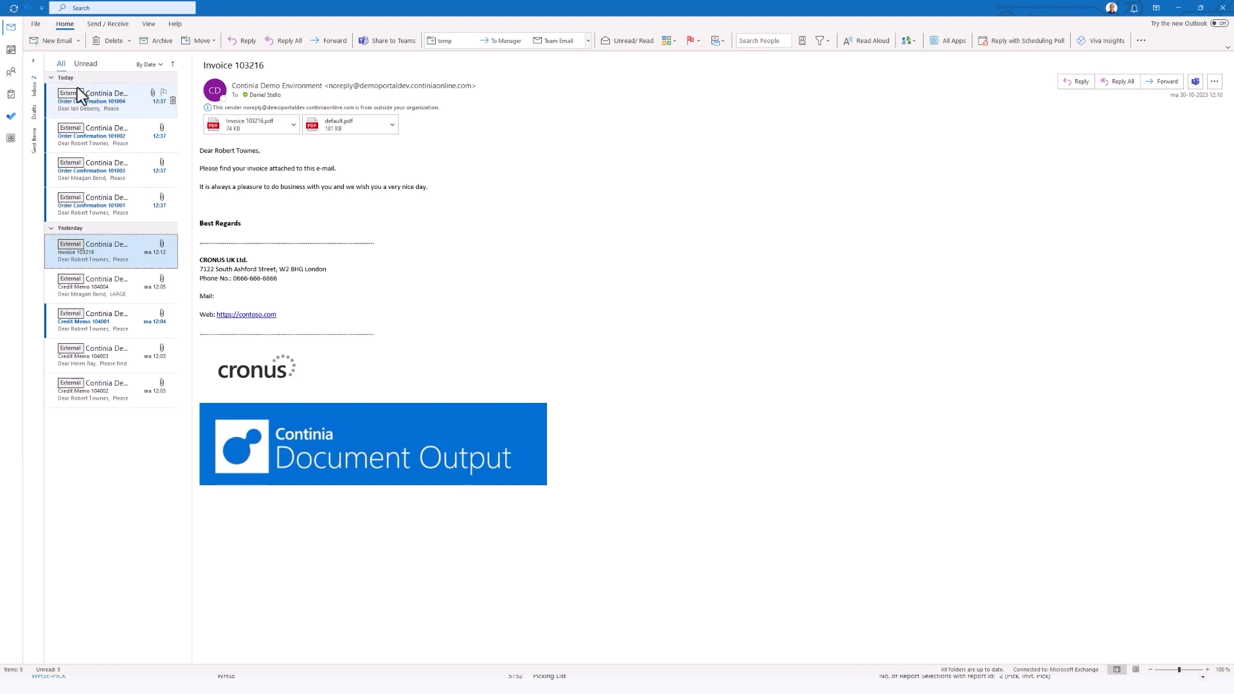
left_click(98, 99)
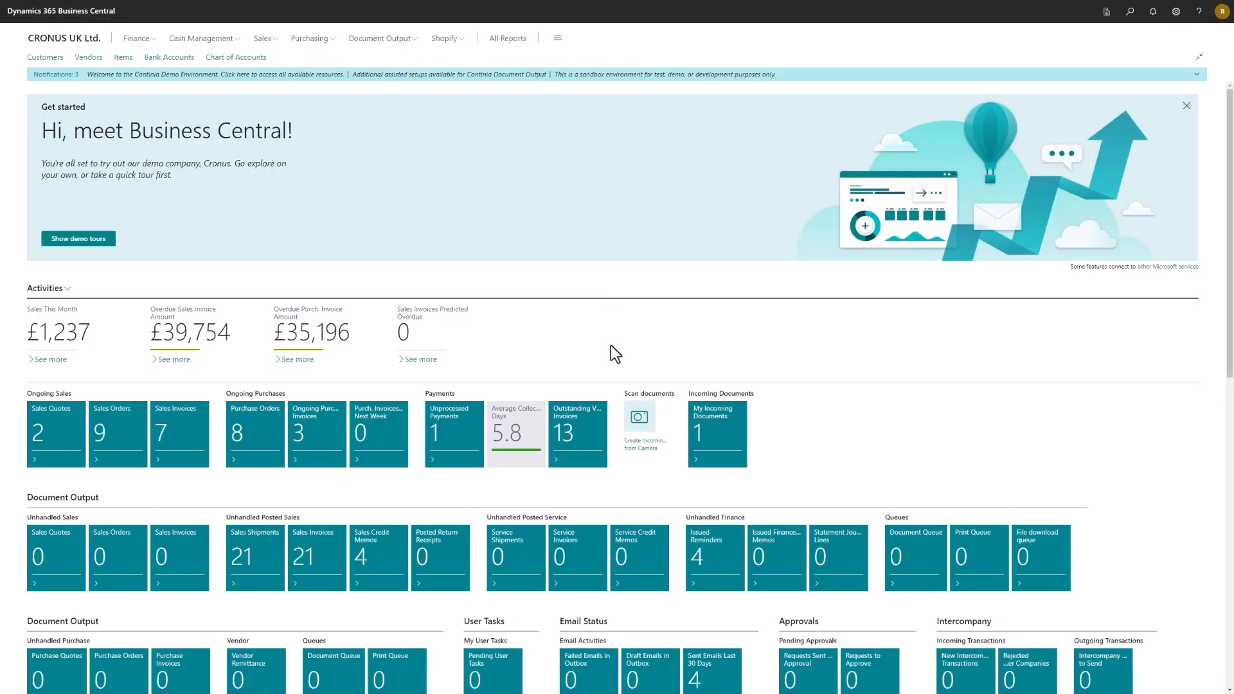
Step: Open the Document Output setup of the customer Relecloud in Business Central and set its automatic statement to Automatic
left_click(55, 59)
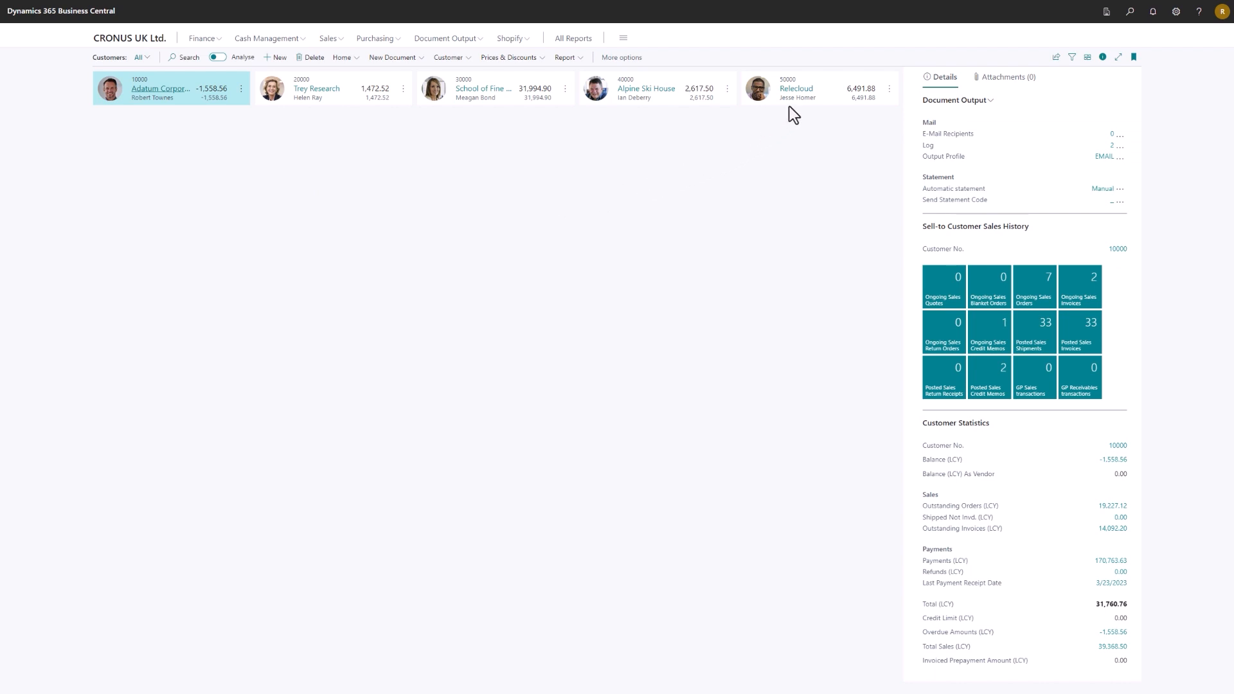
left_click(823, 84)
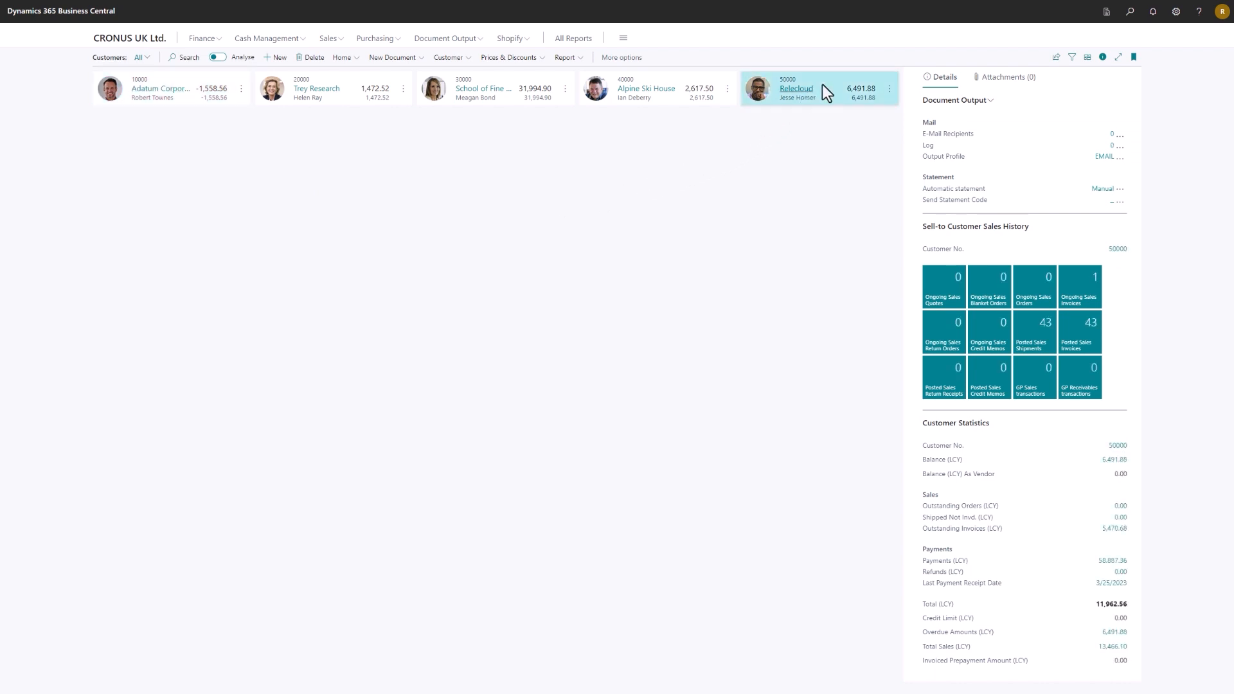
left_click(1101, 189)
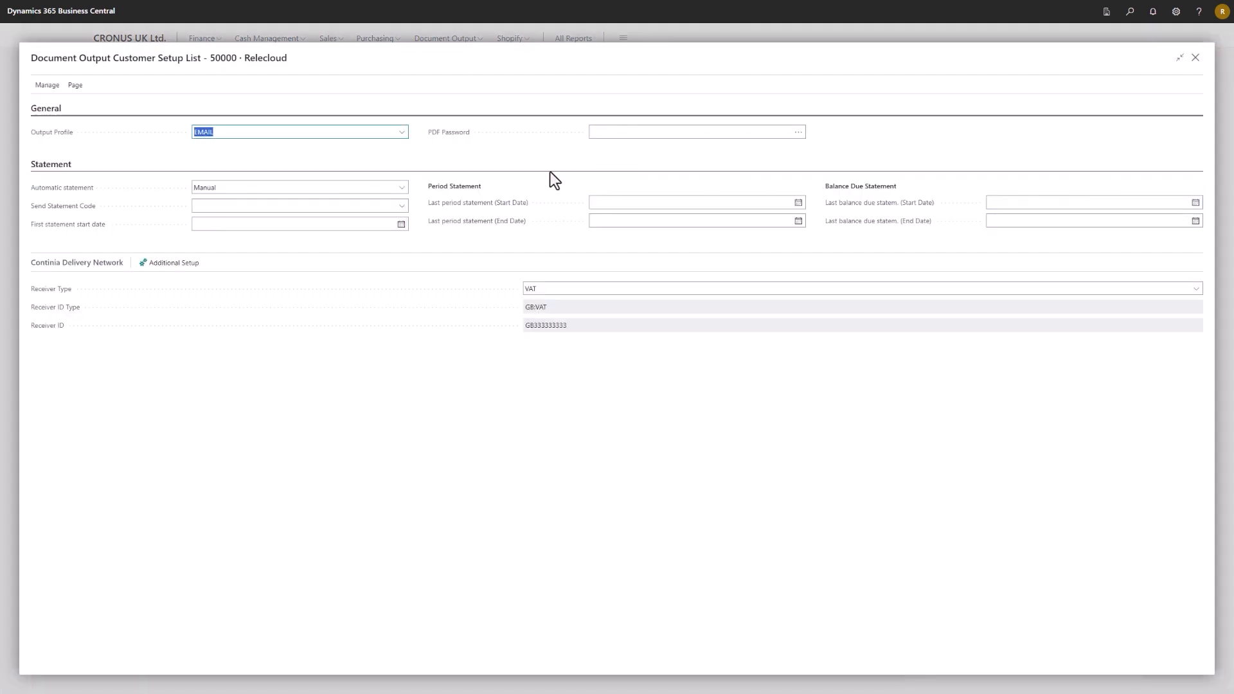
left_click(403, 187)
left_click(387, 210)
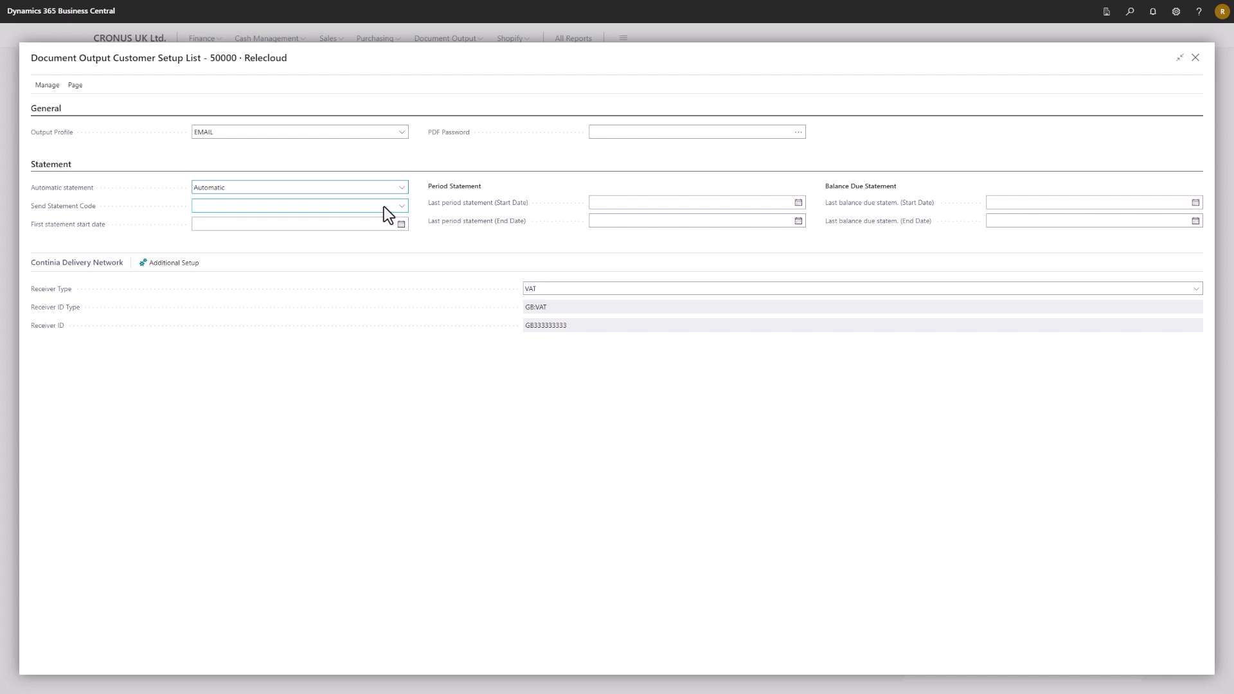
Step: Assign the send statement code ENTDUE-14D to Relecloud, giving that code the STATEMENT e-mail template and E-Mail output
left_click(403, 206)
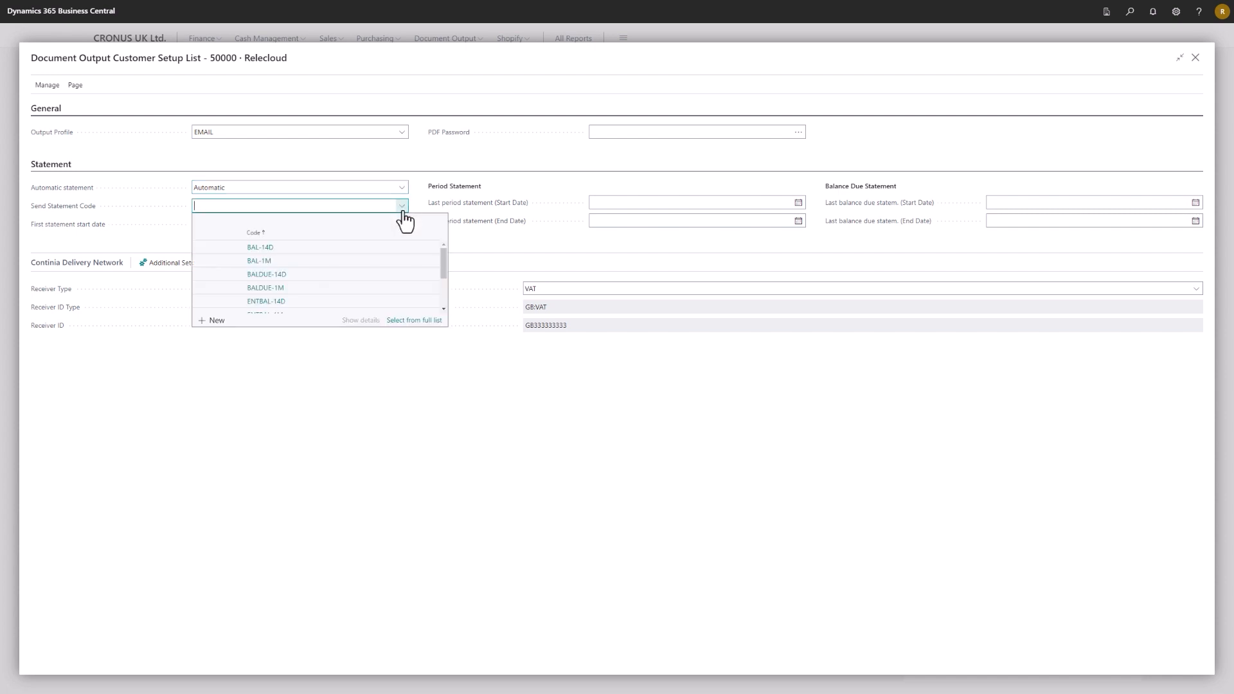
left_click(410, 321)
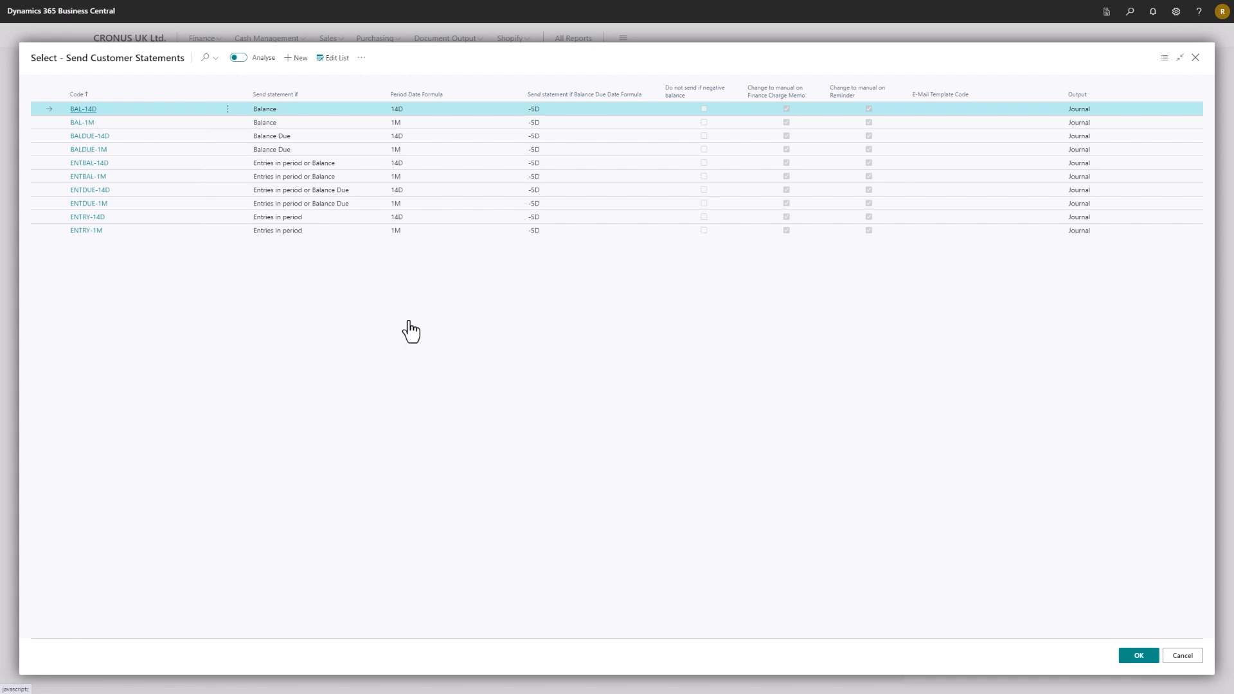
left_click(52, 191)
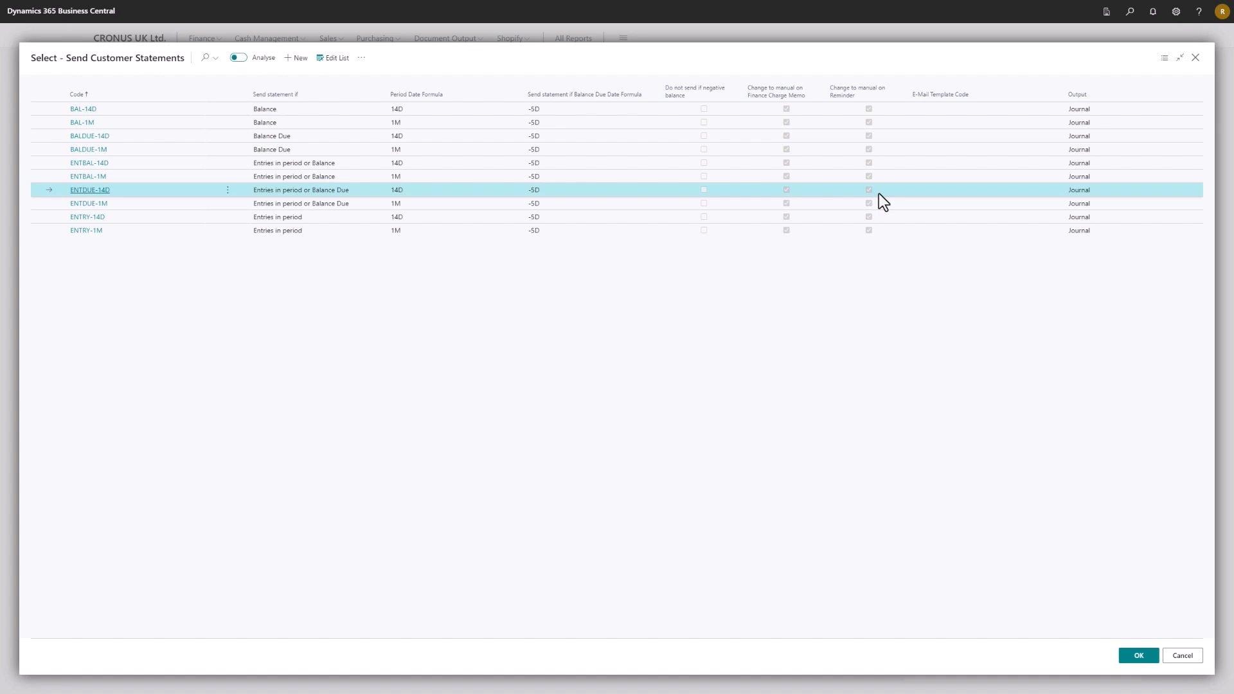
left_click(334, 58)
left_click(958, 195)
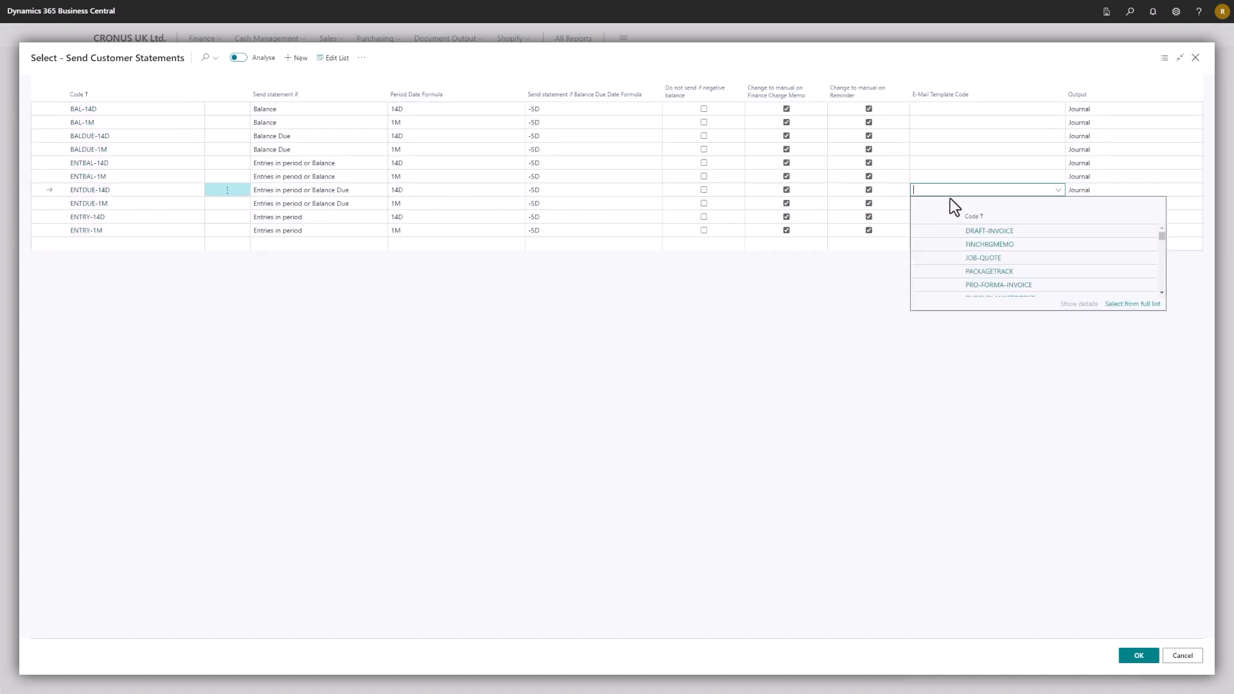
type("sta")
left_click(983, 239)
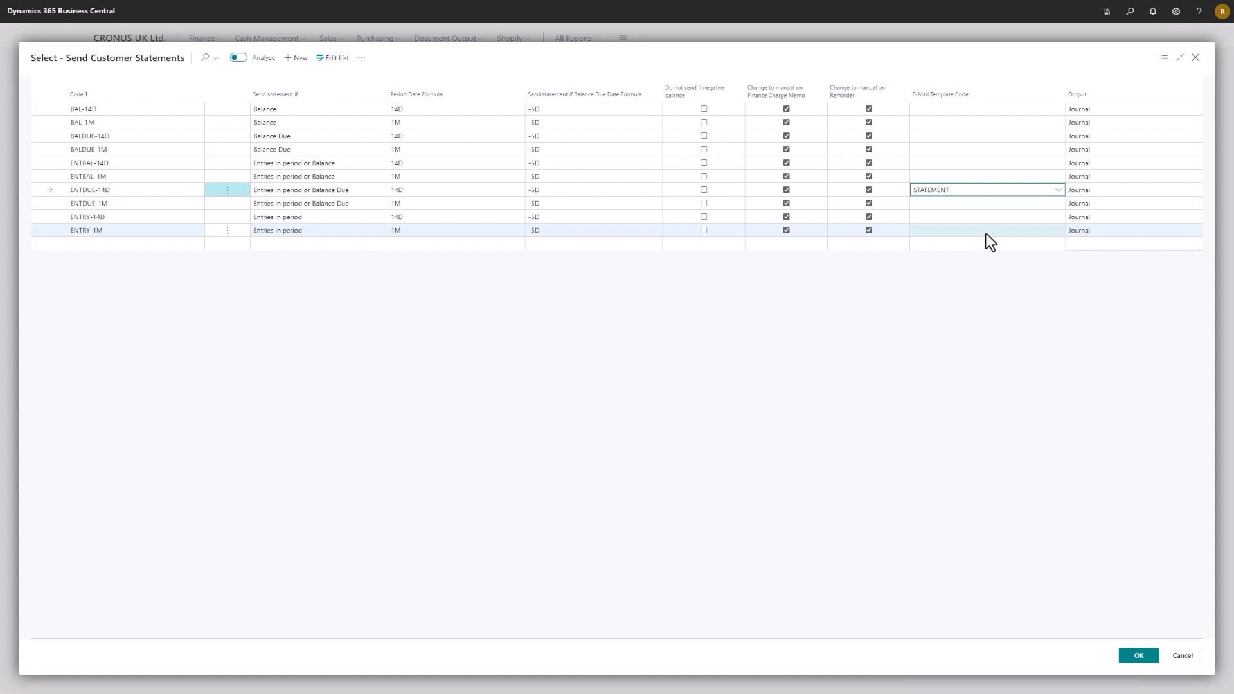
left_click(1113, 191)
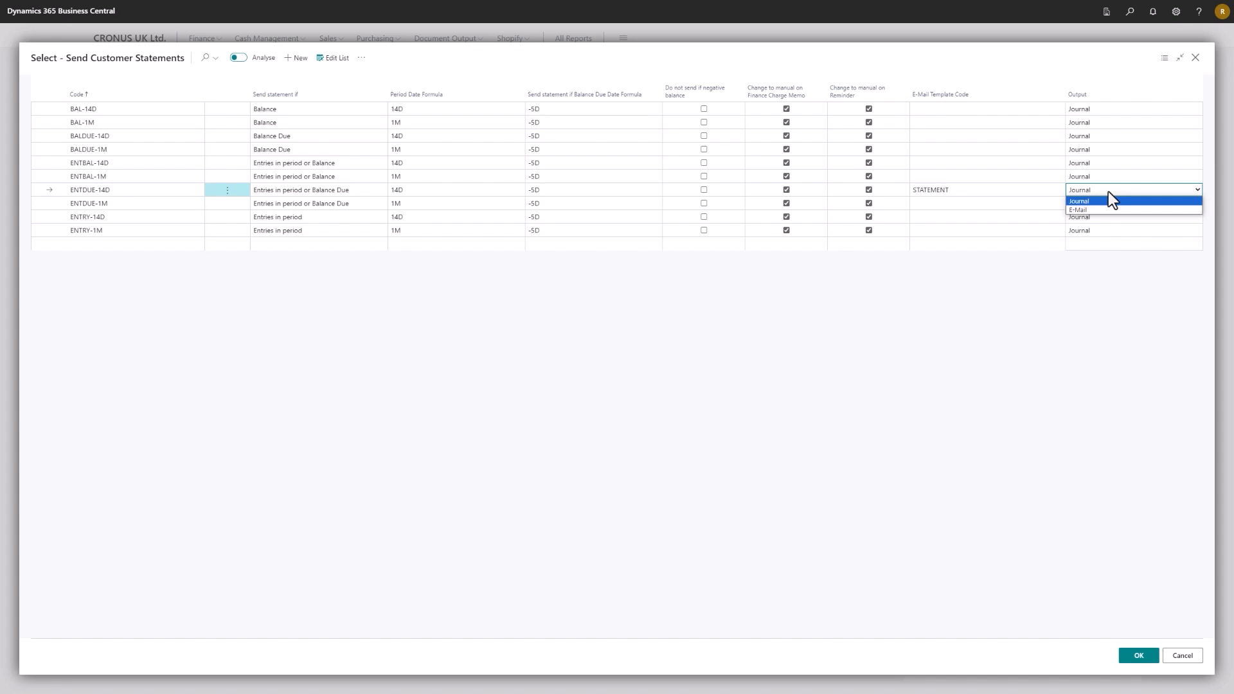
left_click(1086, 210)
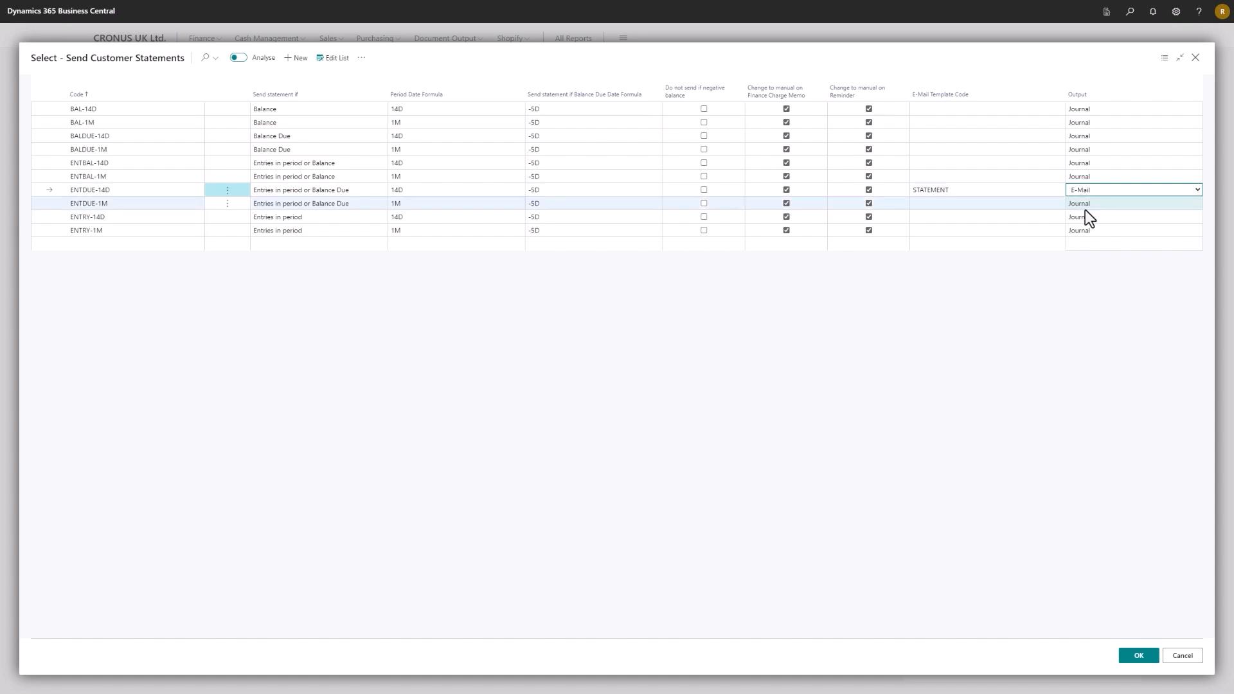
left_click(1130, 657)
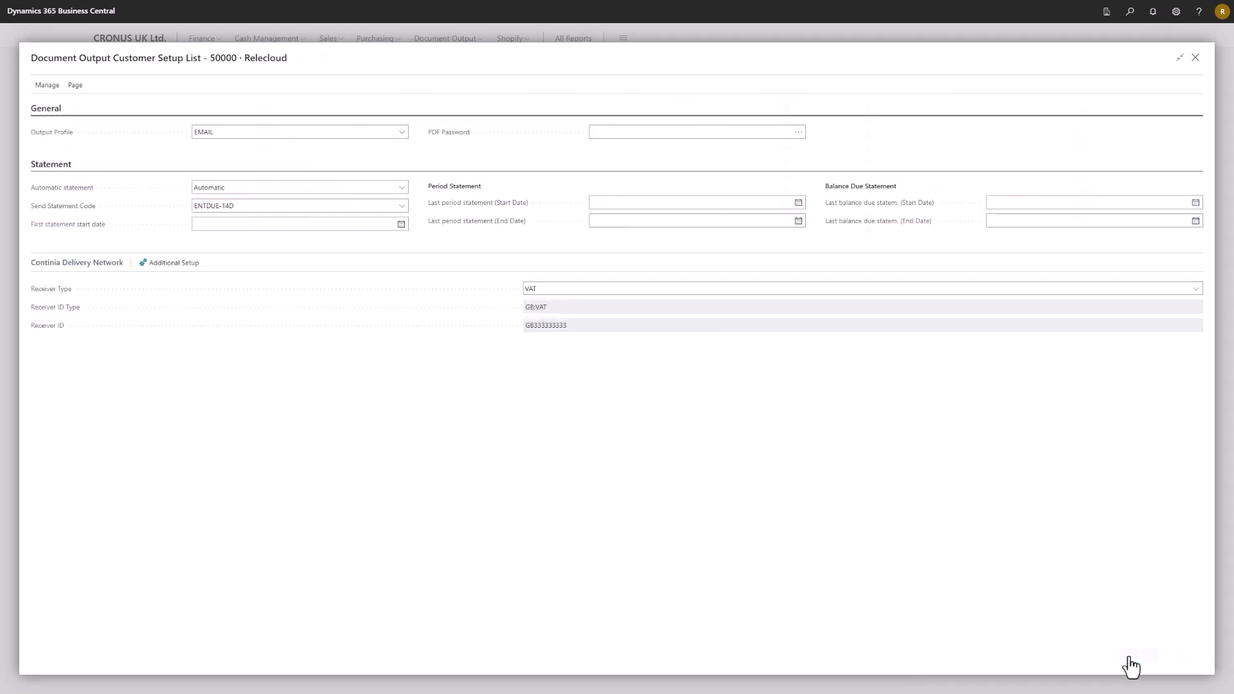
Step: Set Relecloud's first statement start date to 11/1/2023, close the customer setup and return to the home page
left_click(403, 225)
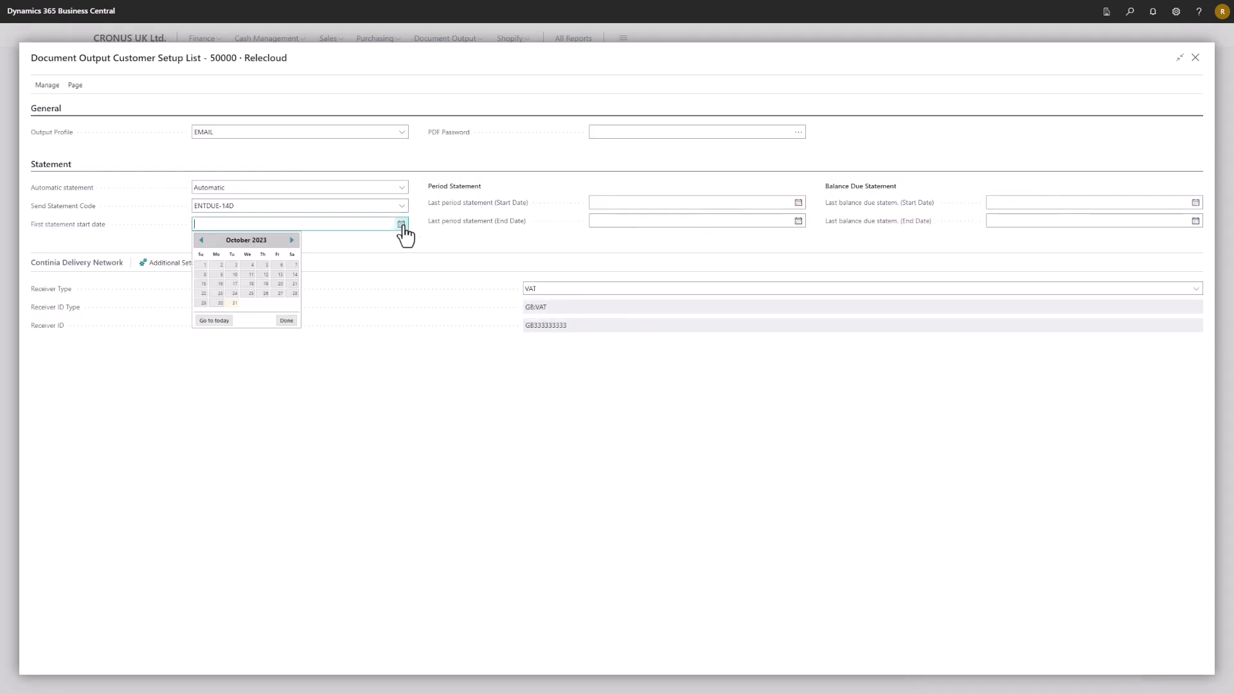
left_click(292, 240)
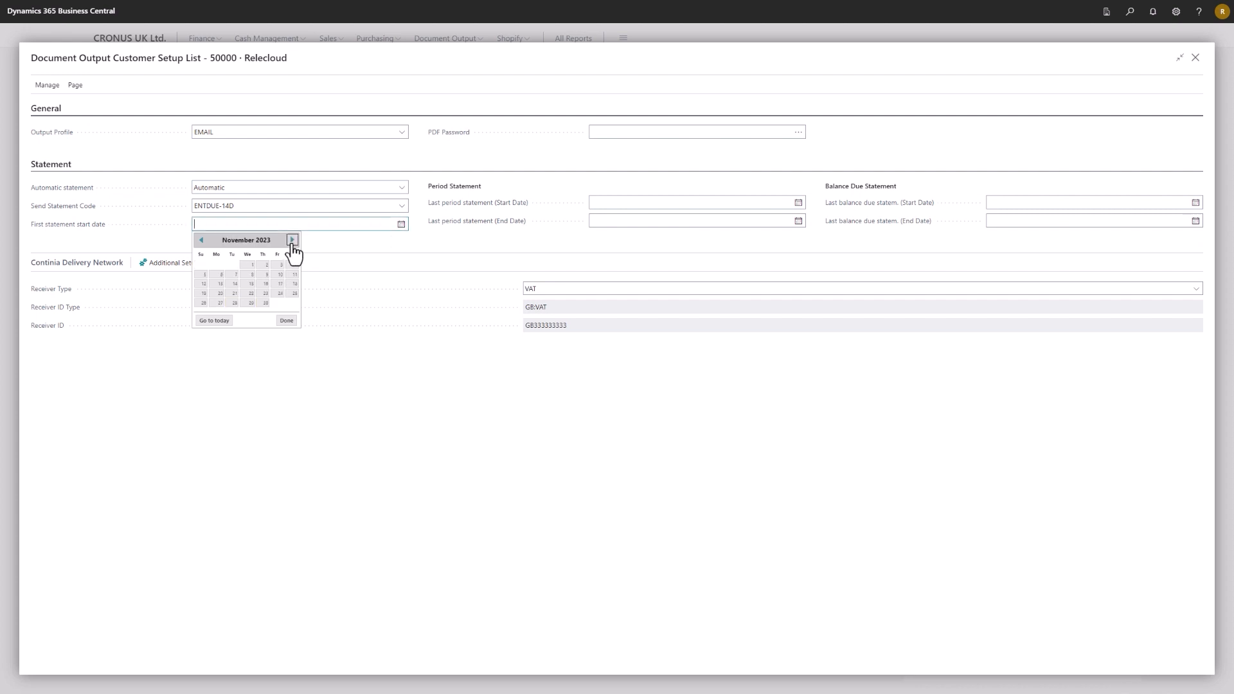
left_click(251, 265)
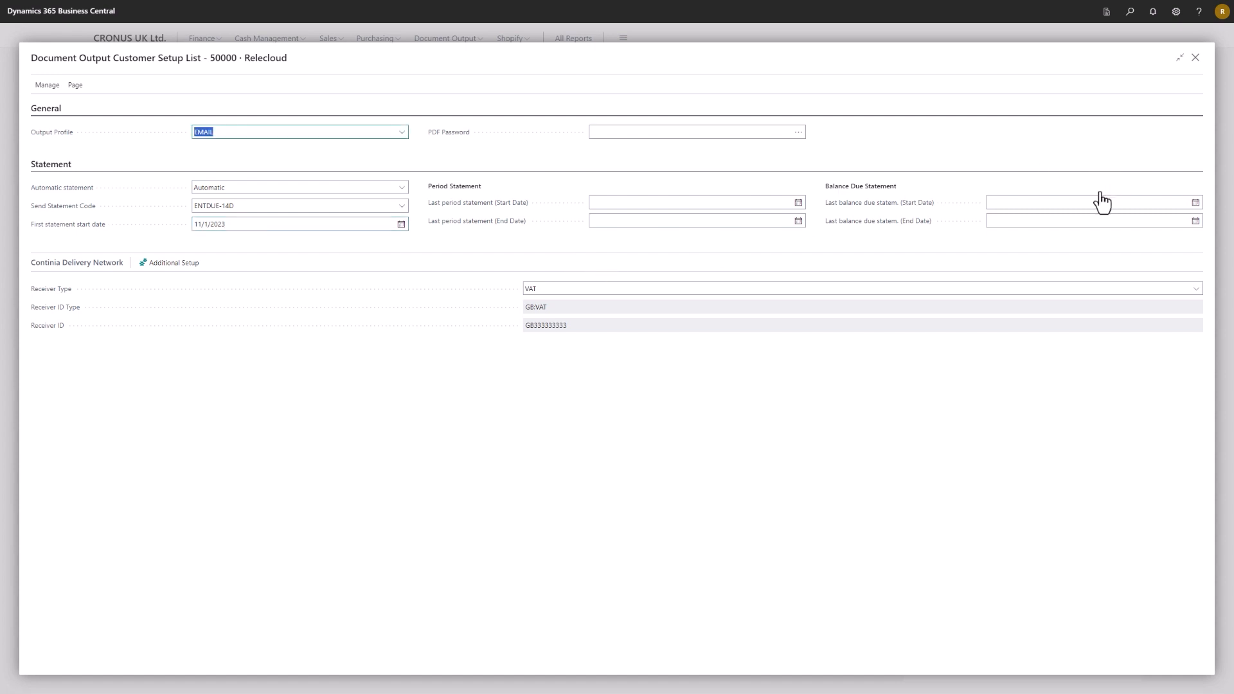
left_click(1195, 57)
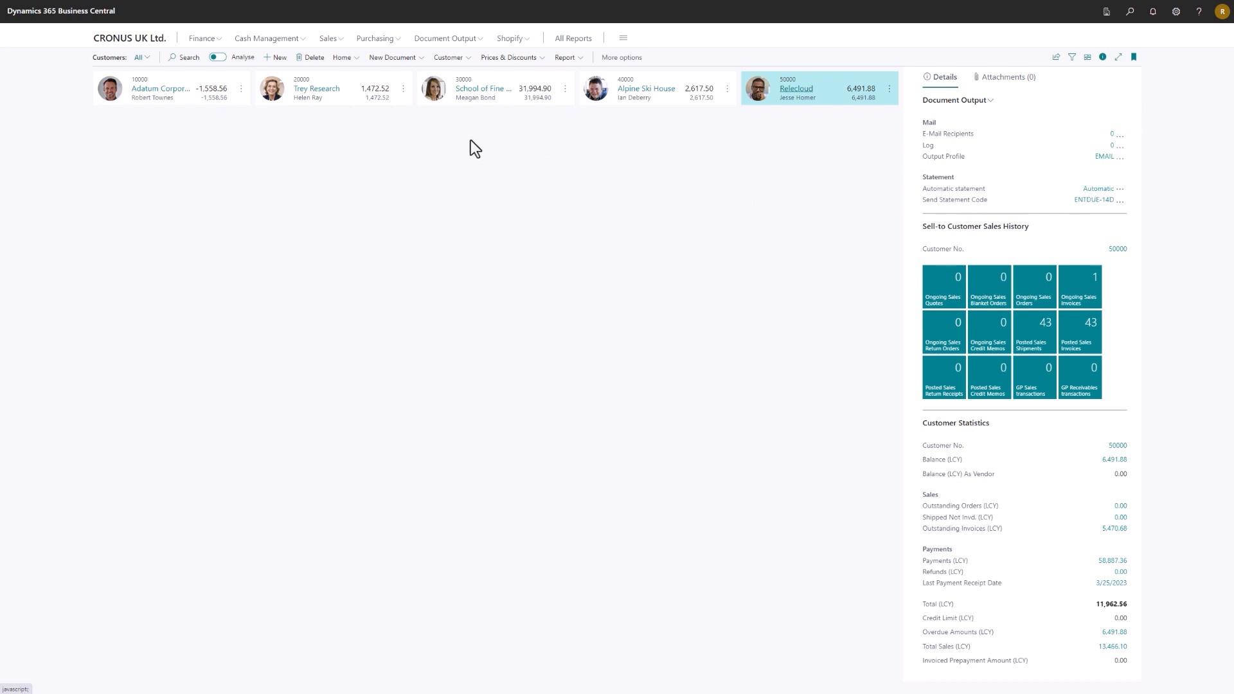
left_click(132, 40)
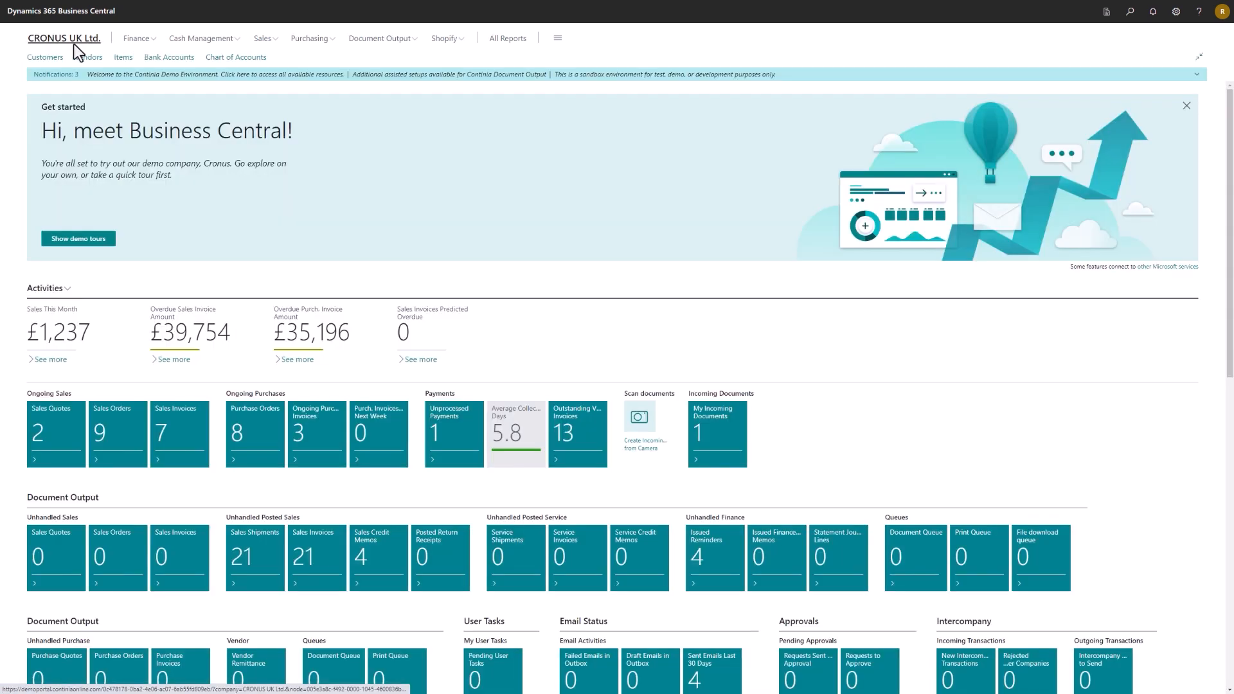